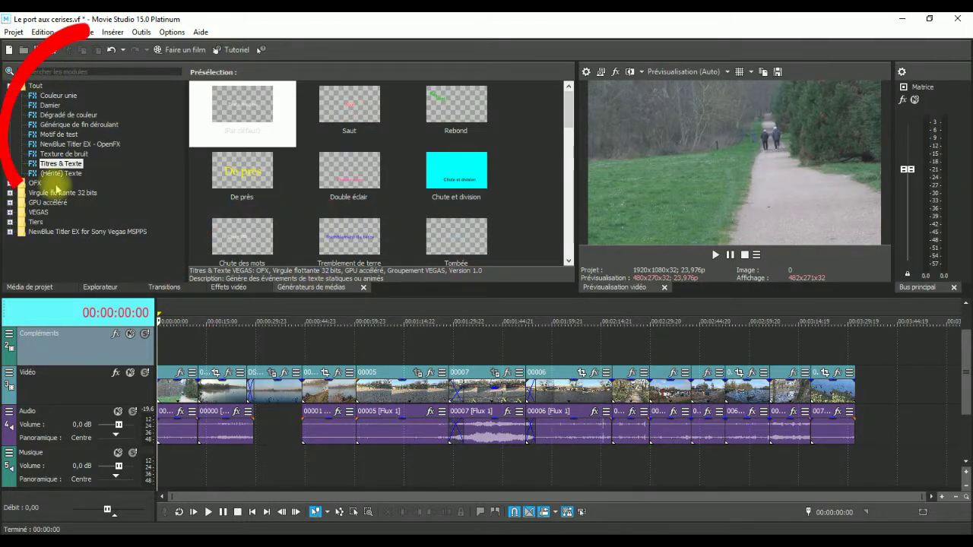
Browse the presets of the Couleur unie, Dégradé de couleur, (Hérité) Texte and Titres & Texte media generators
{"action": "left_click", "coordinate": [67, 97]}
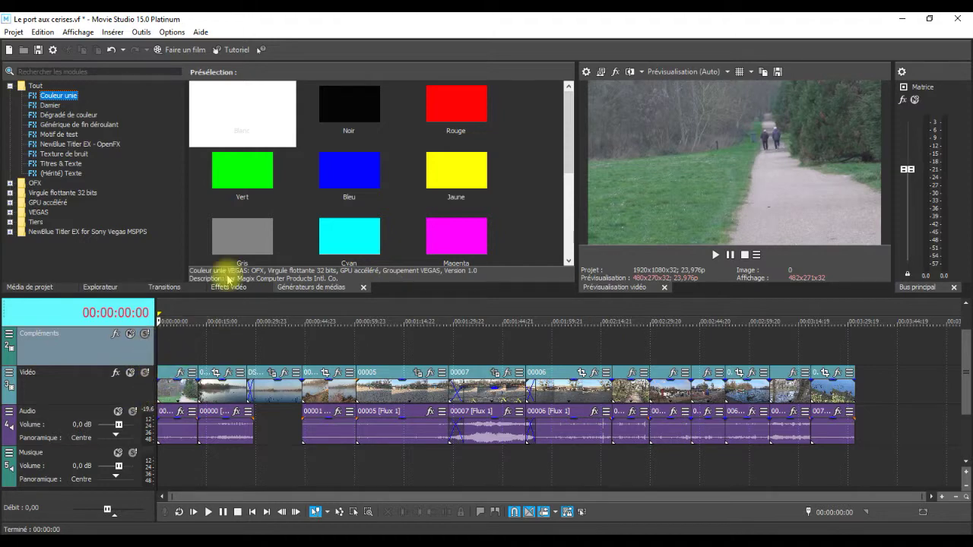
{"action": "left_click", "coordinate": [54, 106]}
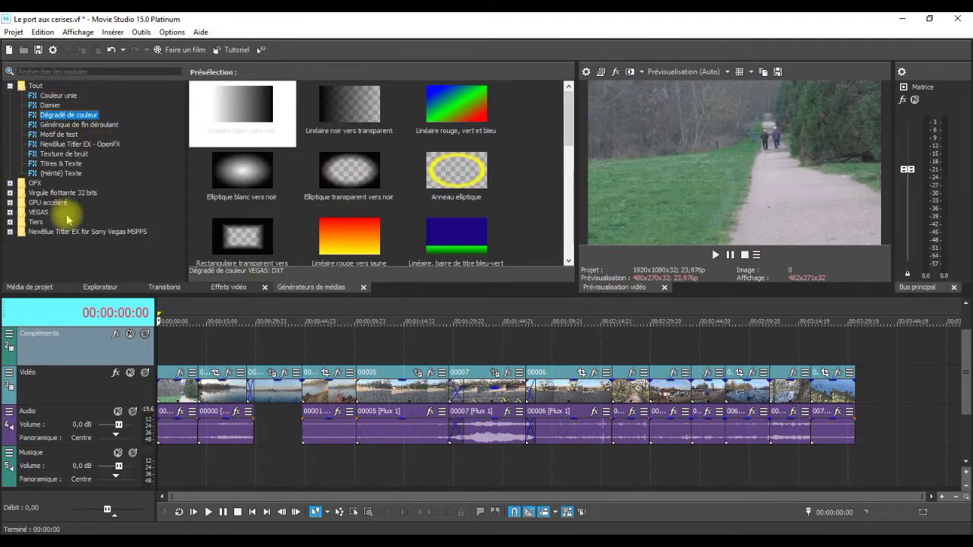
{"action": "left_click", "coordinate": [53, 165]}
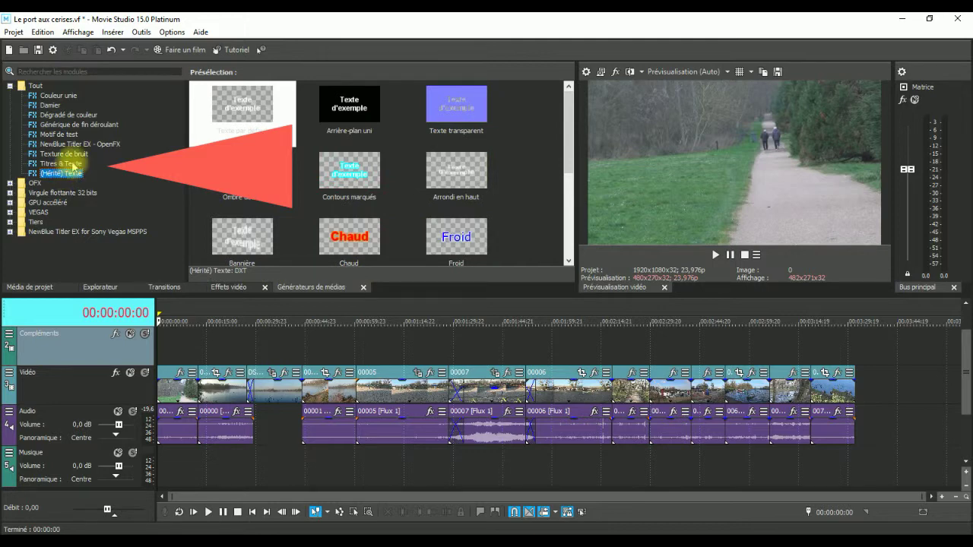
{"action": "left_click", "coordinate": [53, 164]}
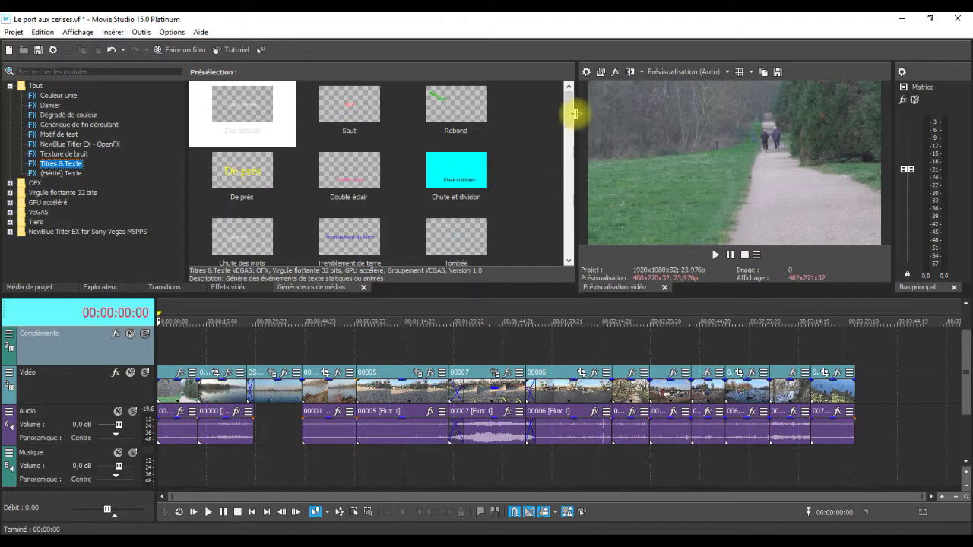
{"action": "left_click_drag", "start_coordinate": [571, 118], "coordinate": [564, 98]}
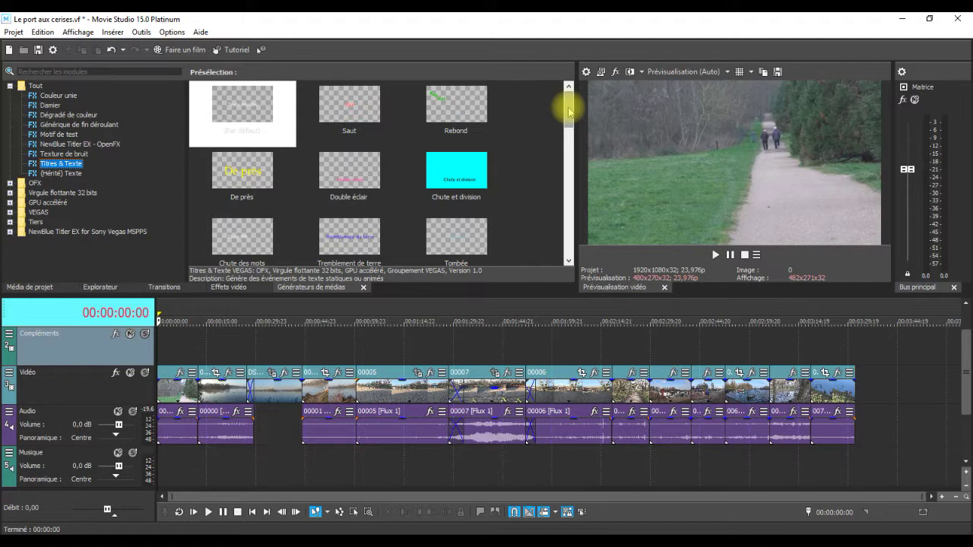
{"action": "mouse_move", "coordinate": [278, 163]}
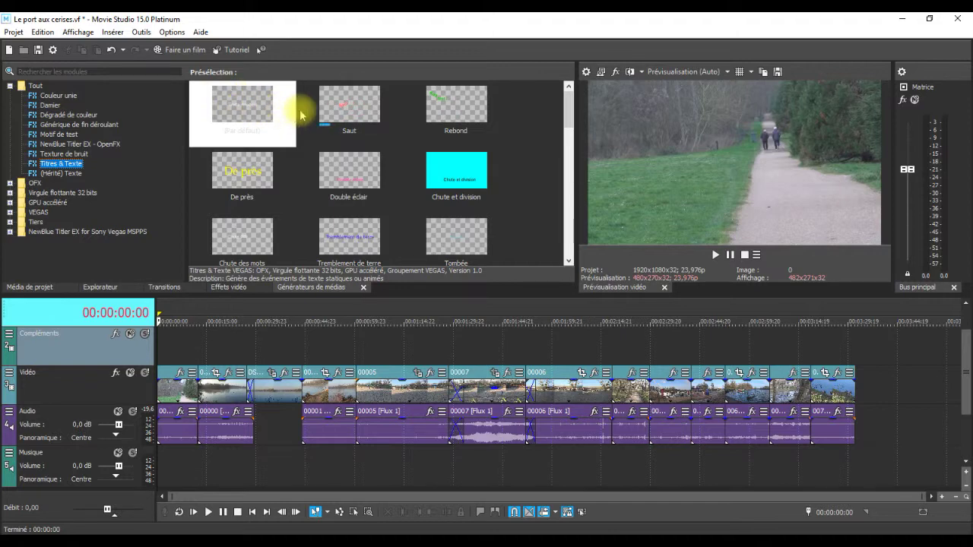
Add the (Par défaut) Titres & Texte preset at the start of the Compléments track and place the playhead within it at 00:00:04:10
{"action": "left_click", "coordinate": [245, 105]}
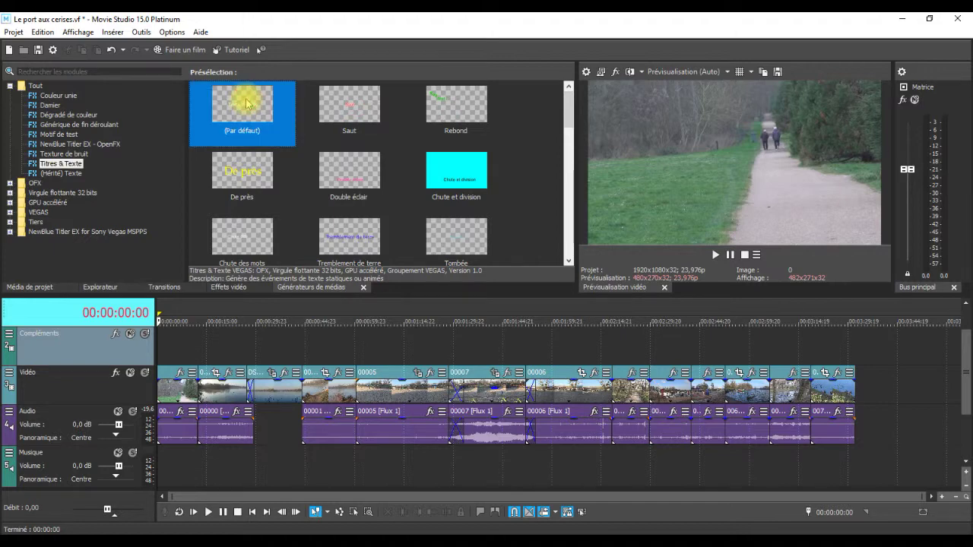
{"action": "left_click_drag", "start_coordinate": [245, 104], "coordinate": [162, 342]}
{"action": "left_click_drag", "start_coordinate": [270, 55], "coordinate": [395, 53]}
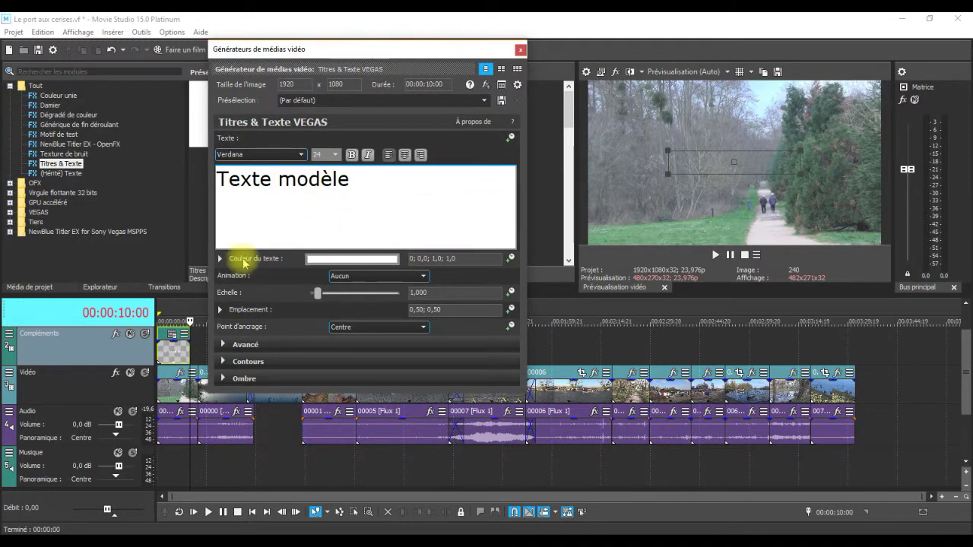
{"action": "left_click", "coordinate": [171, 335]}
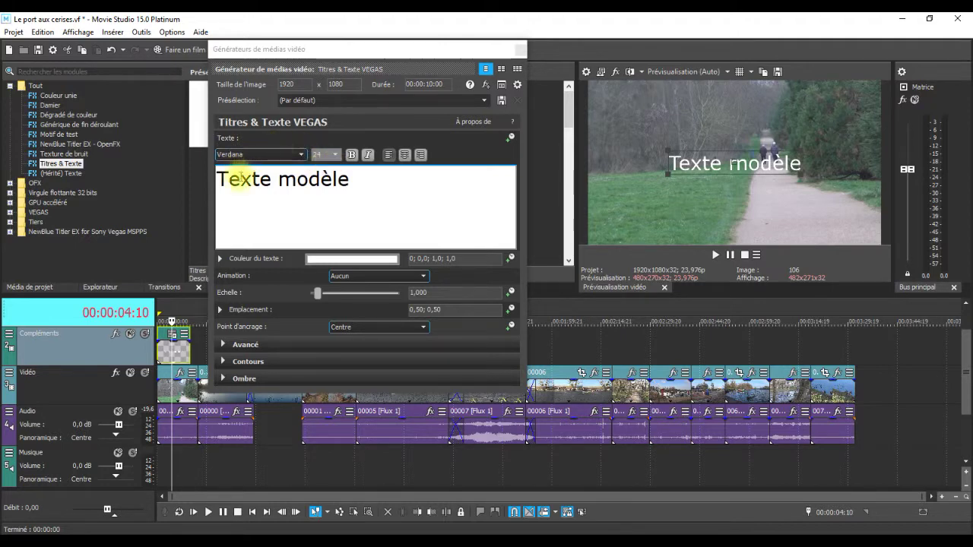
Look through the fonts and sizes available for the sample title text, and try bold on it
{"action": "left_click", "coordinate": [301, 155]}
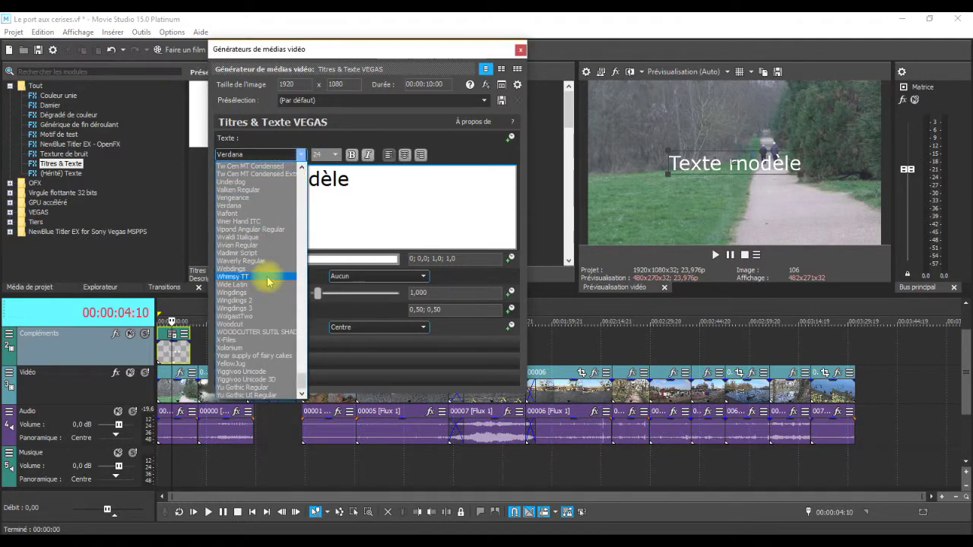
{"action": "left_click", "coordinate": [384, 194]}
{"action": "left_click_drag", "start_coordinate": [361, 183], "coordinate": [217, 181]}
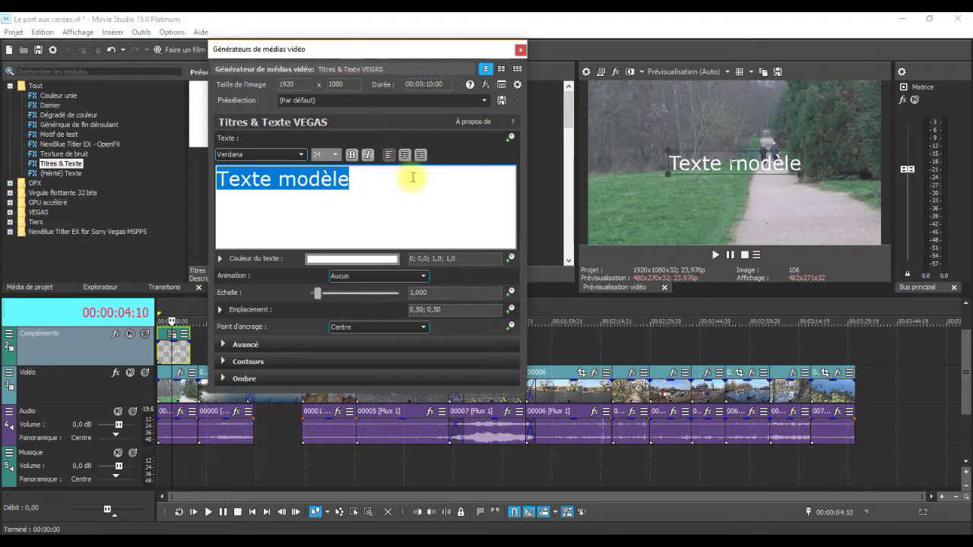
{"action": "left_click", "coordinate": [335, 155]}
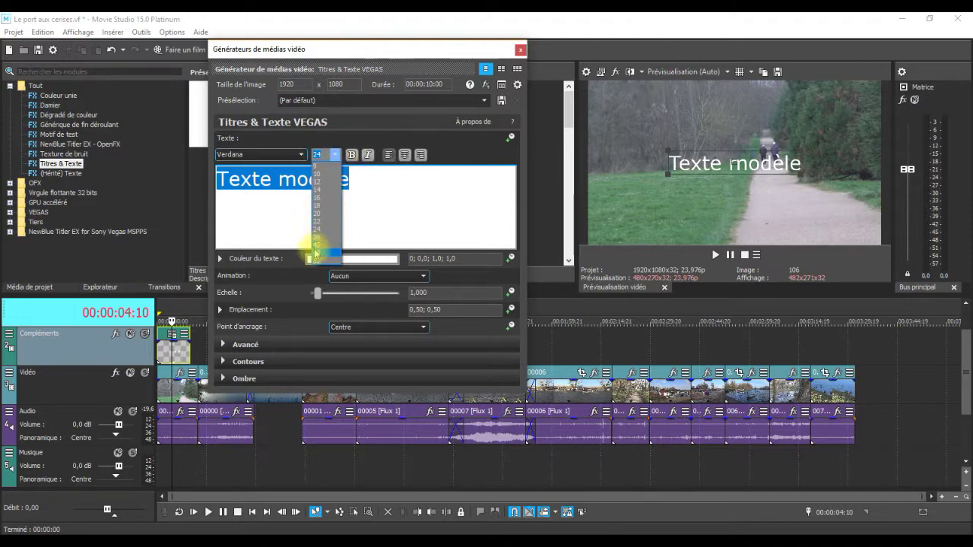
{"action": "left_click", "coordinate": [354, 156]}
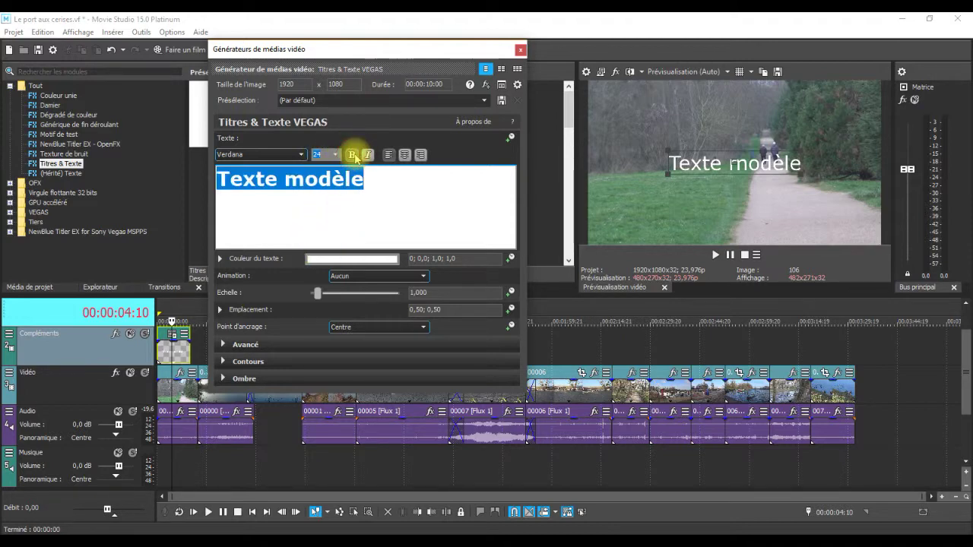
{"action": "left_click", "coordinate": [353, 156]}
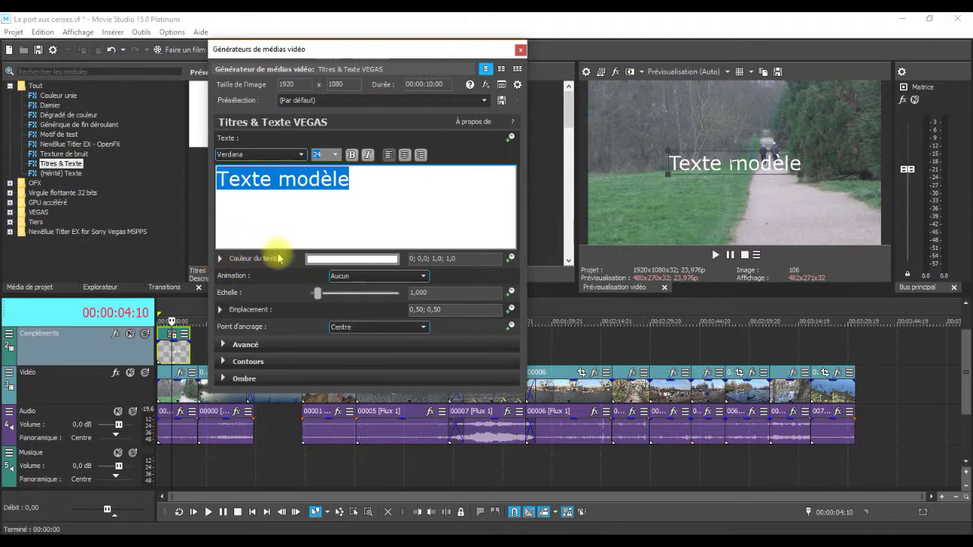
Set the title's text colour to light cyan (178; 0,68; 1,0; 1,0) and shorten the text to "Texte modèl"
{"action": "left_click", "coordinate": [221, 260]}
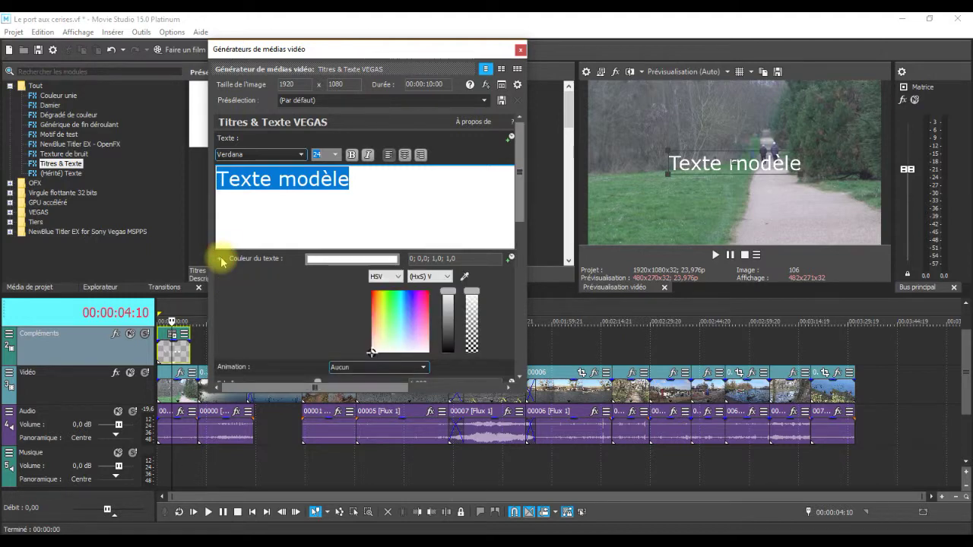
{"action": "left_click", "coordinate": [399, 314]}
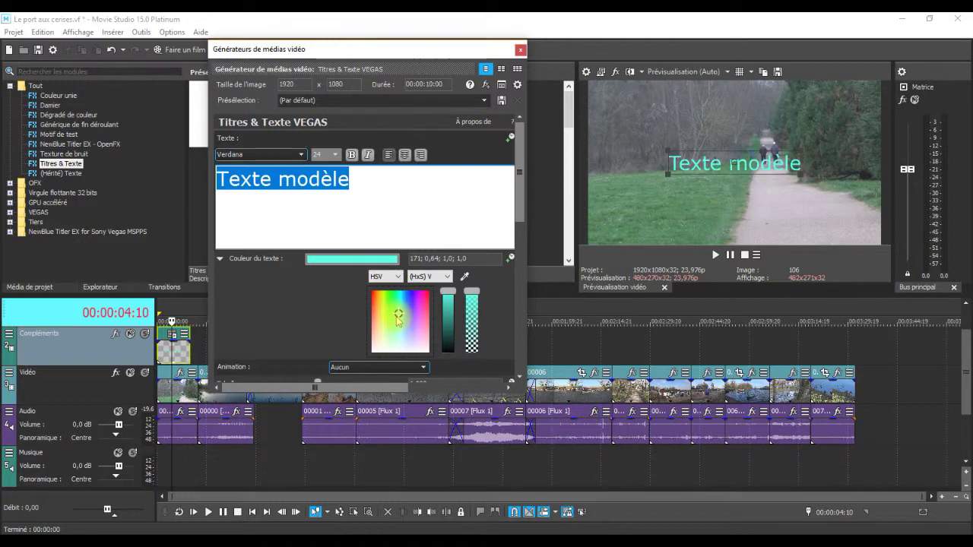
{"action": "mouse_move", "coordinate": [399, 315]}
{"action": "left_mouse_down"}
{"action": "mouse_move", "coordinate": [412, 303]}
{"action": "mouse_move", "coordinate": [401, 313]}
{"action": "left_mouse_up"}
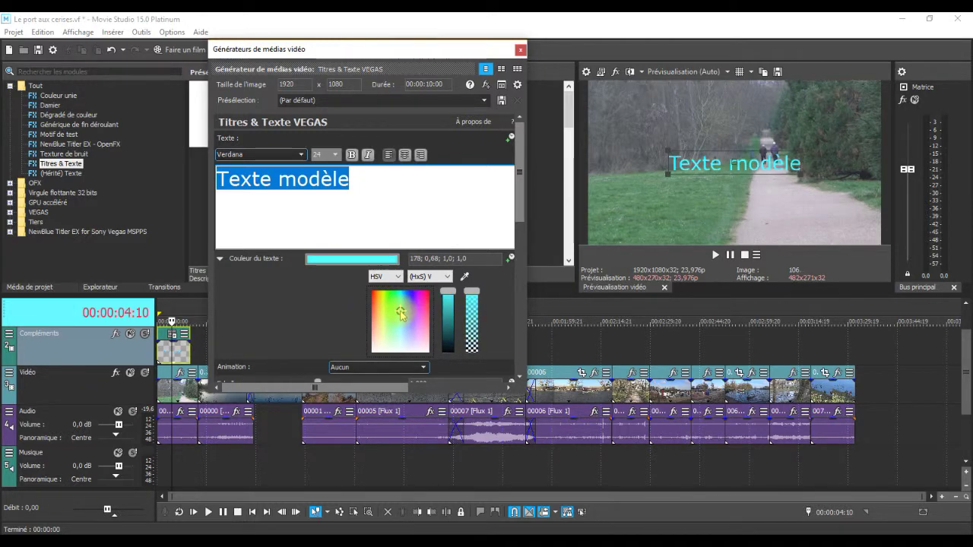
{"action": "left_click", "coordinate": [400, 205]}
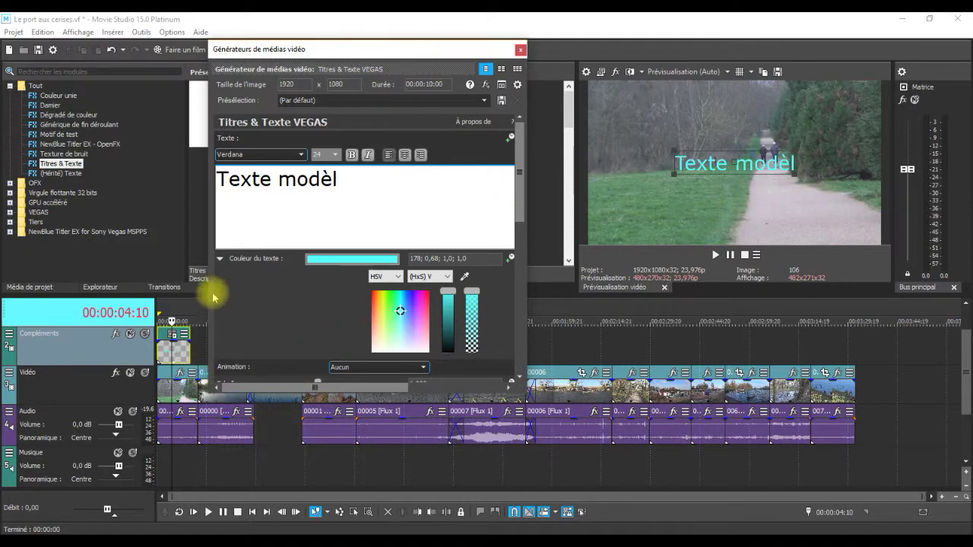
{"action": "left_click", "coordinate": [219, 261]}
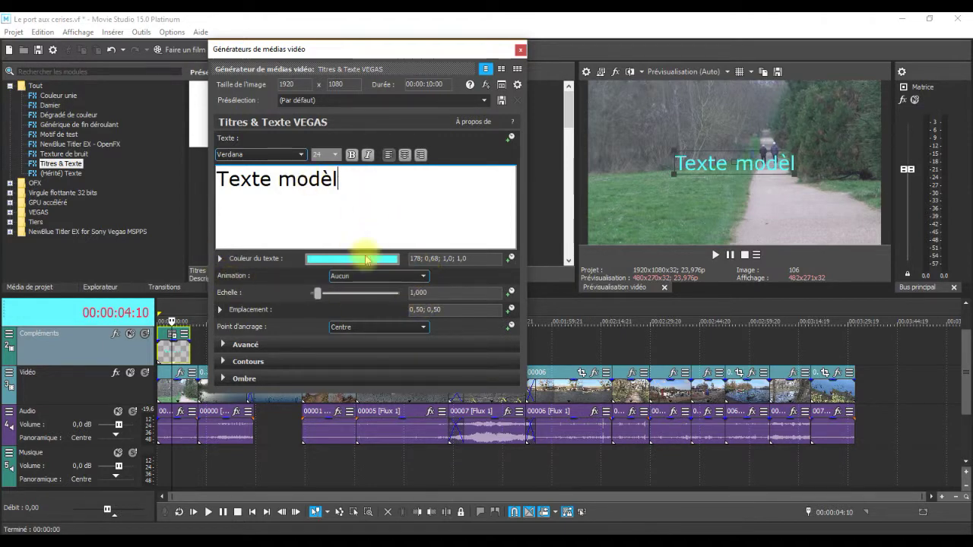
Look through the title's animation options, keeping Aucun, and enlarge the title to a scale of about 1,178
{"action": "left_click", "coordinate": [423, 277]}
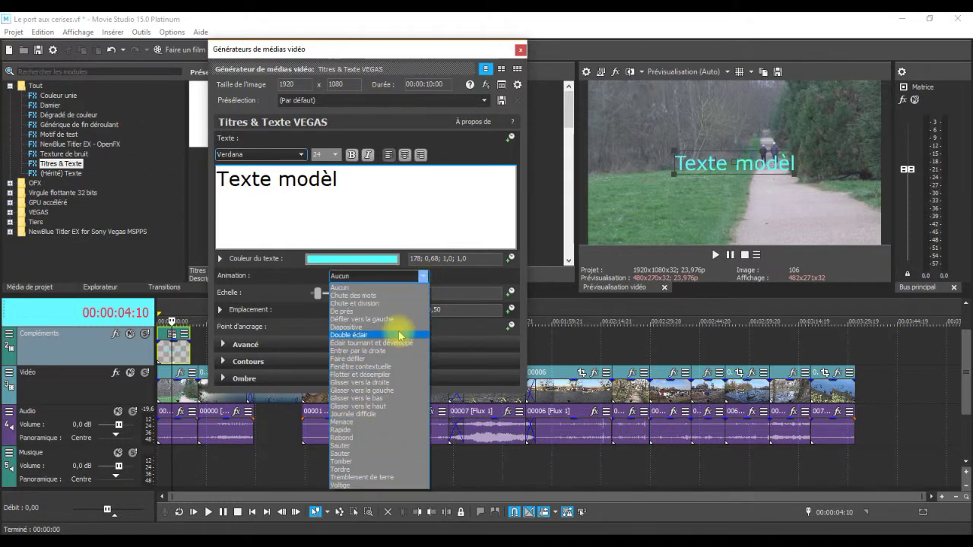
{"action": "left_click", "coordinate": [422, 273]}
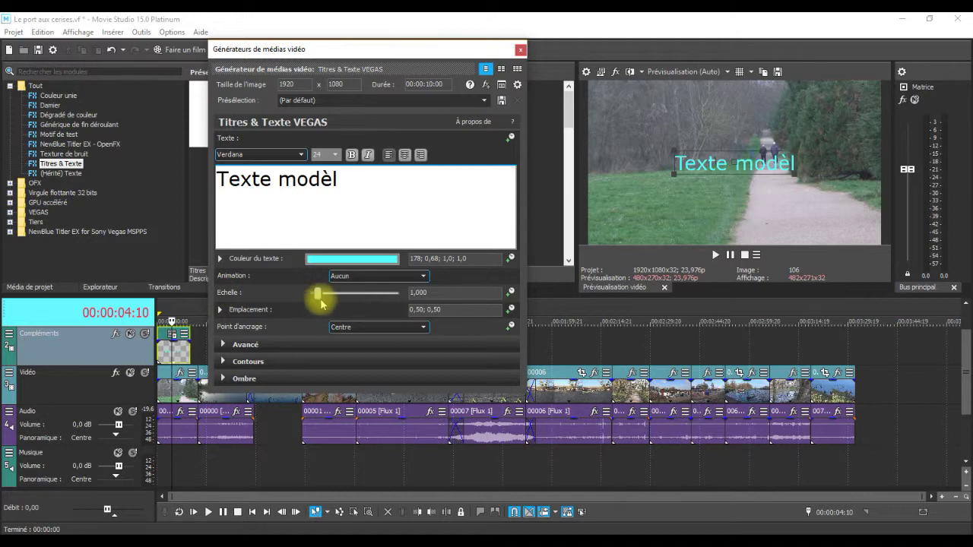
{"action": "mouse_move", "coordinate": [318, 298]}
{"action": "left_mouse_down"}
{"action": "mouse_move", "coordinate": [330, 296]}
{"action": "mouse_move", "coordinate": [319, 296]}
{"action": "left_mouse_up"}
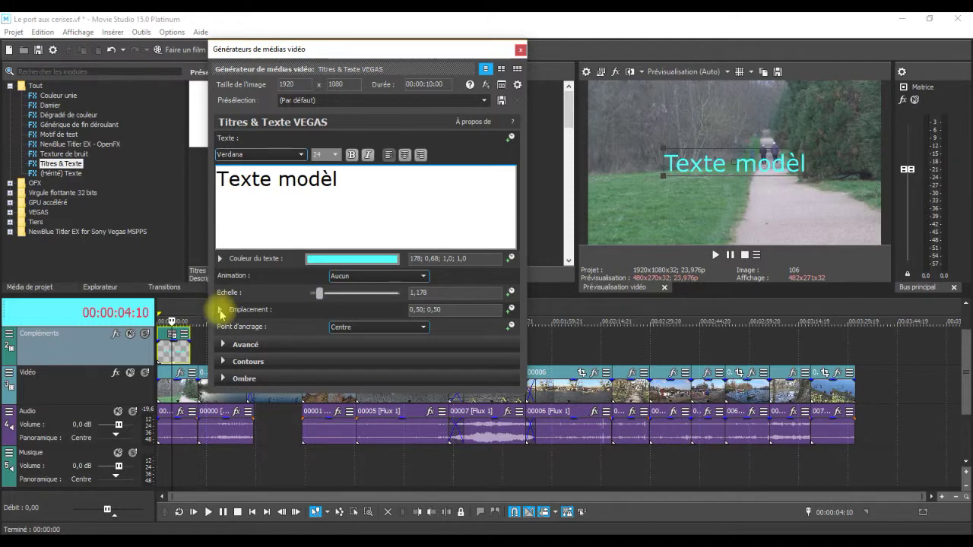
Move the title to the upper left of the video frame, at a location of about 0,28; 0,66
{"action": "left_click", "coordinate": [221, 310]}
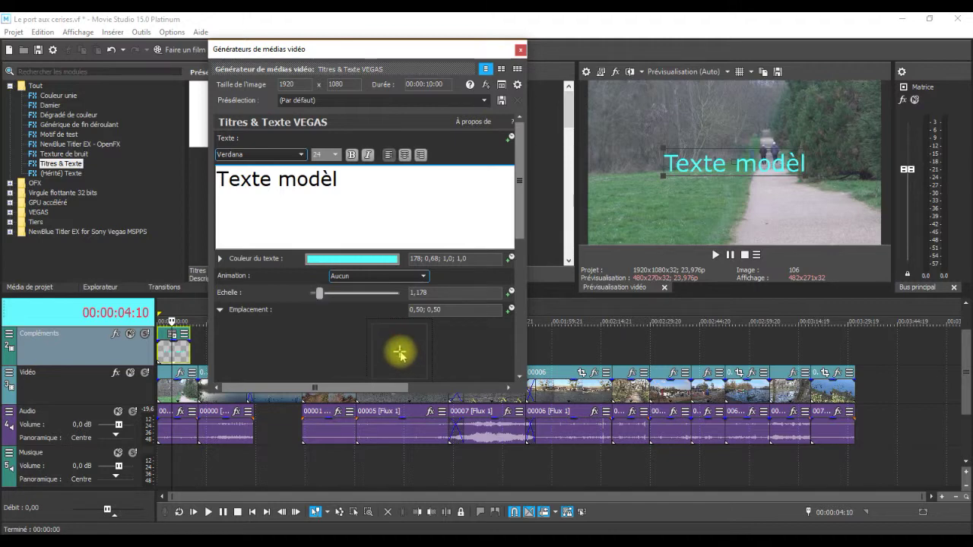
{"action": "mouse_move", "coordinate": [398, 351]}
{"action": "left_mouse_down"}
{"action": "mouse_move", "coordinate": [390, 349]}
{"action": "mouse_move", "coordinate": [424, 353]}
{"action": "mouse_move", "coordinate": [395, 351]}
{"action": "mouse_move", "coordinate": [398, 338]}
{"action": "mouse_move", "coordinate": [395, 370]}
{"action": "left_mouse_up"}
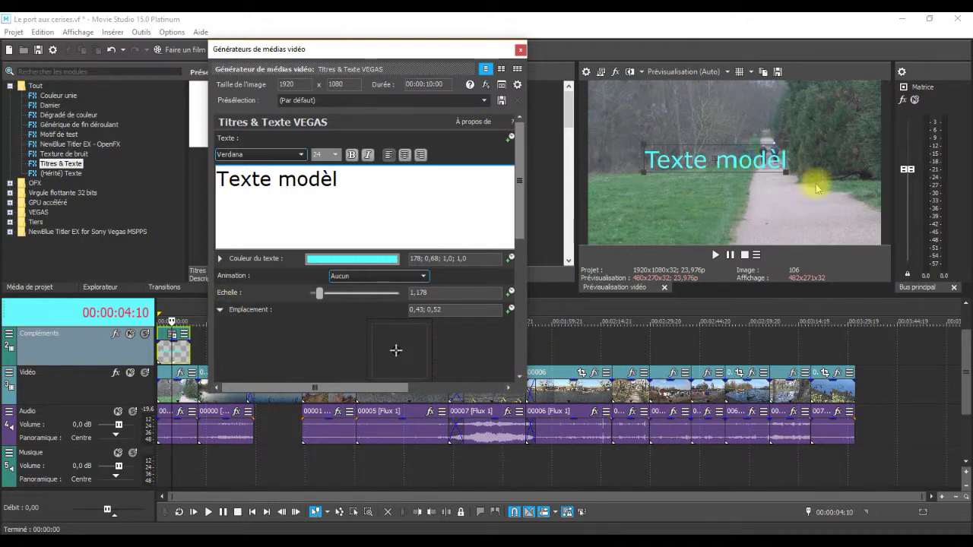
{"action": "left_click", "coordinate": [640, 173]}
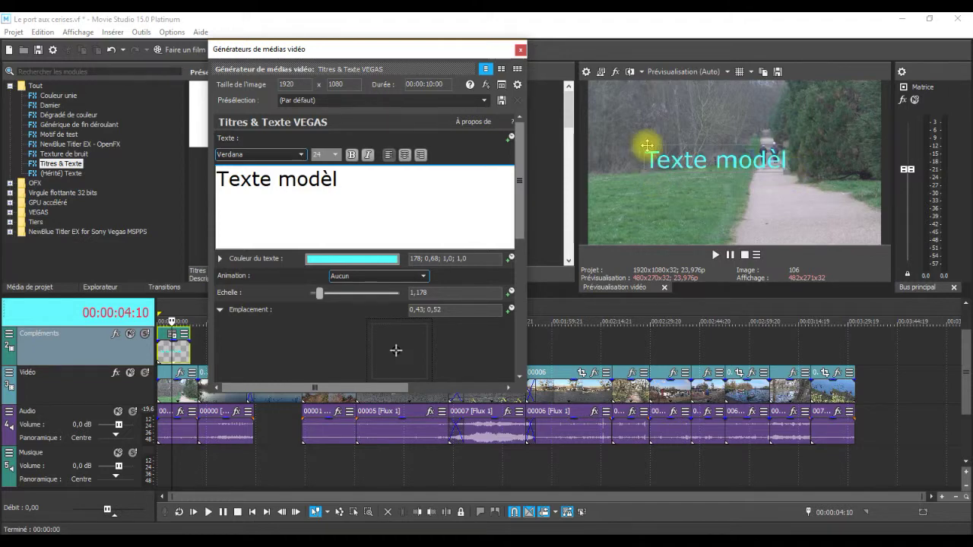
{"action": "left_click", "coordinate": [720, 165]}
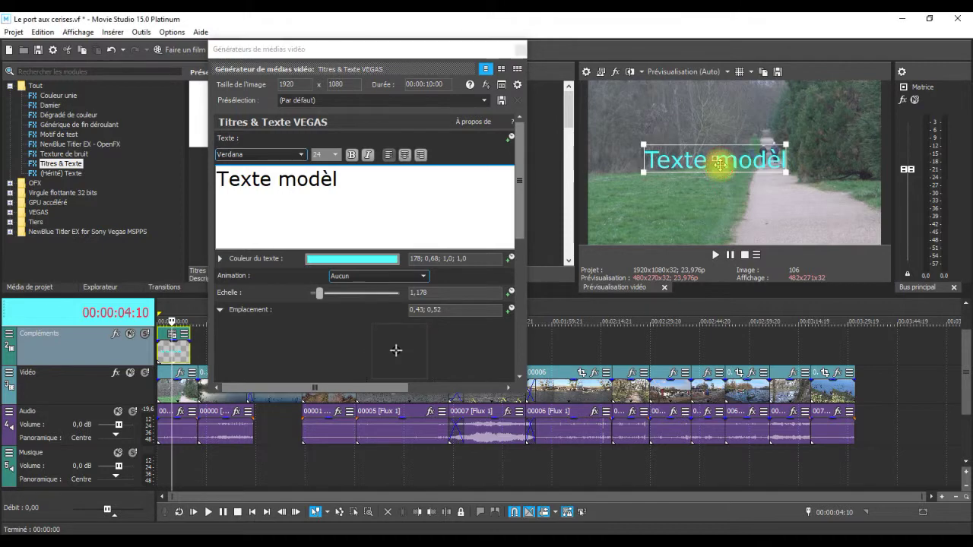
{"action": "left_click_drag", "start_coordinate": [718, 163], "coordinate": [675, 141]}
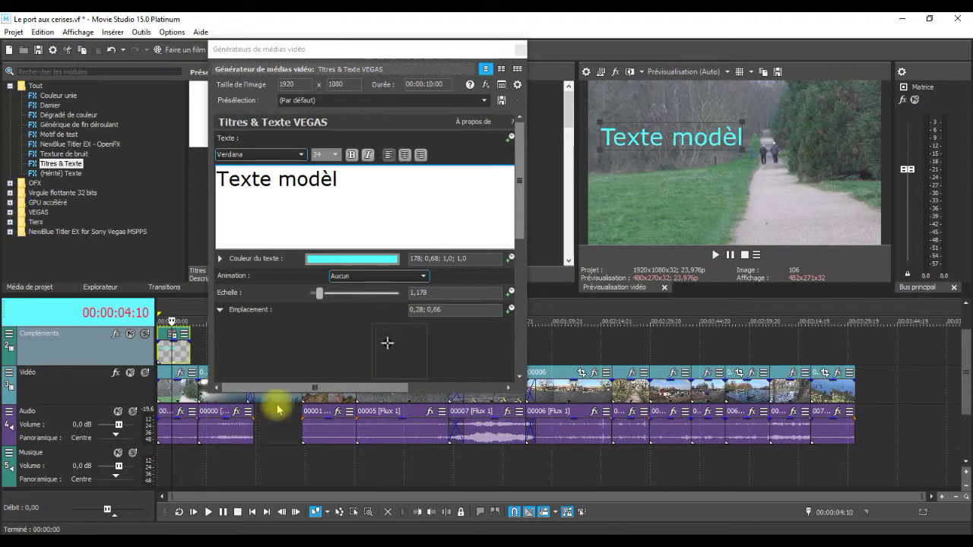
{"action": "left_click", "coordinate": [222, 311]}
{"action": "left_click", "coordinate": [220, 312]}
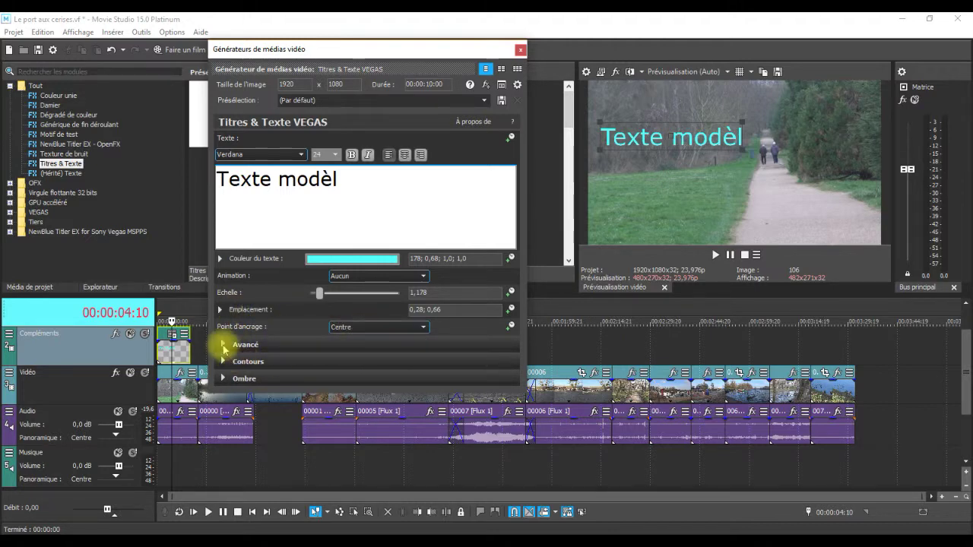
Set the title's background to an RGB olive yellow of 0,71; 0,73; 0,0 in the advanced settings, keeping its opacity at 0,0
{"action": "left_click", "coordinate": [223, 346]}
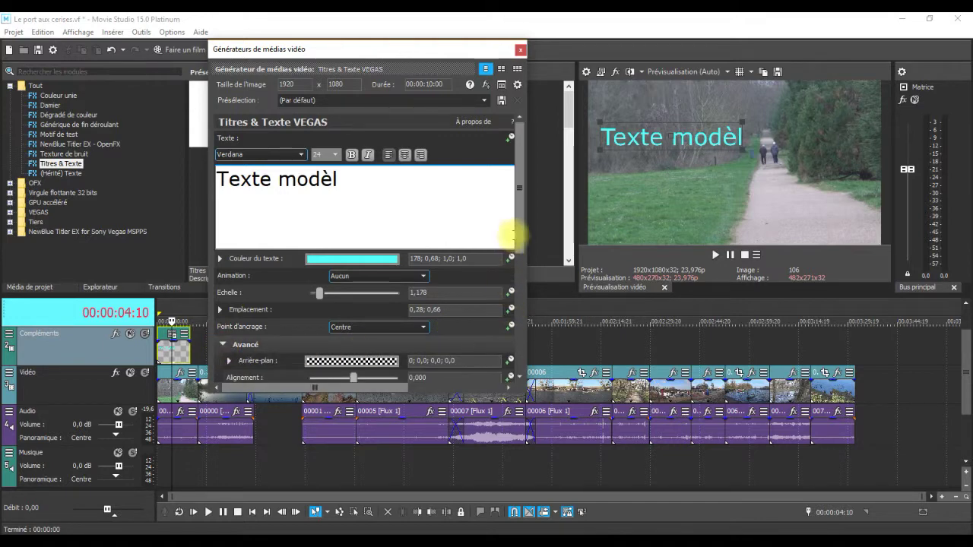
{"action": "left_click_drag", "start_coordinate": [520, 217], "coordinate": [525, 362]}
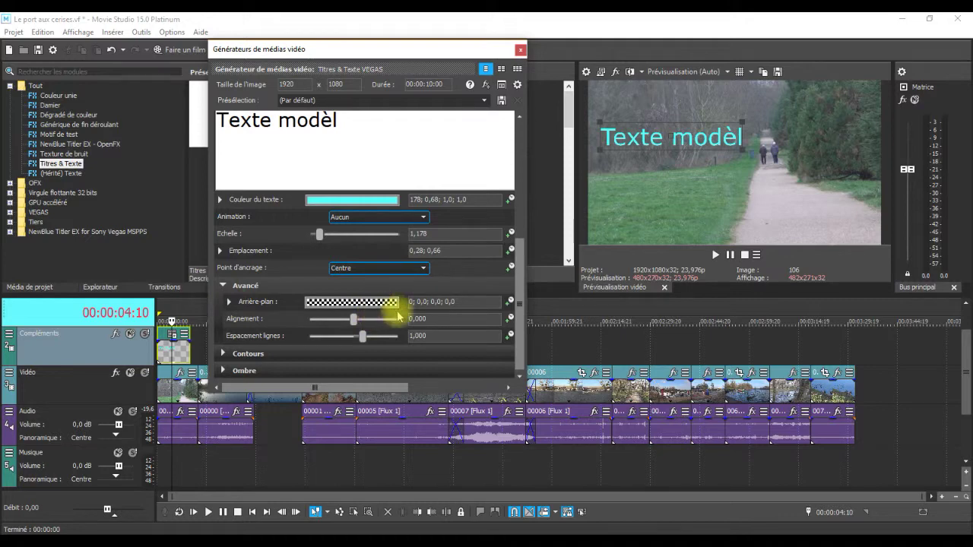
{"action": "left_click", "coordinate": [229, 302]}
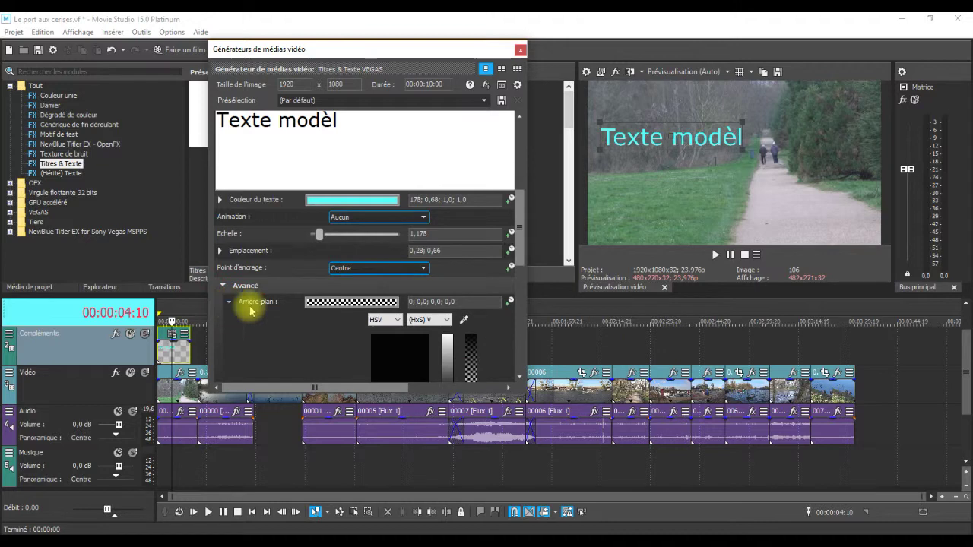
{"action": "left_click_drag", "start_coordinate": [523, 242], "coordinate": [527, 319]}
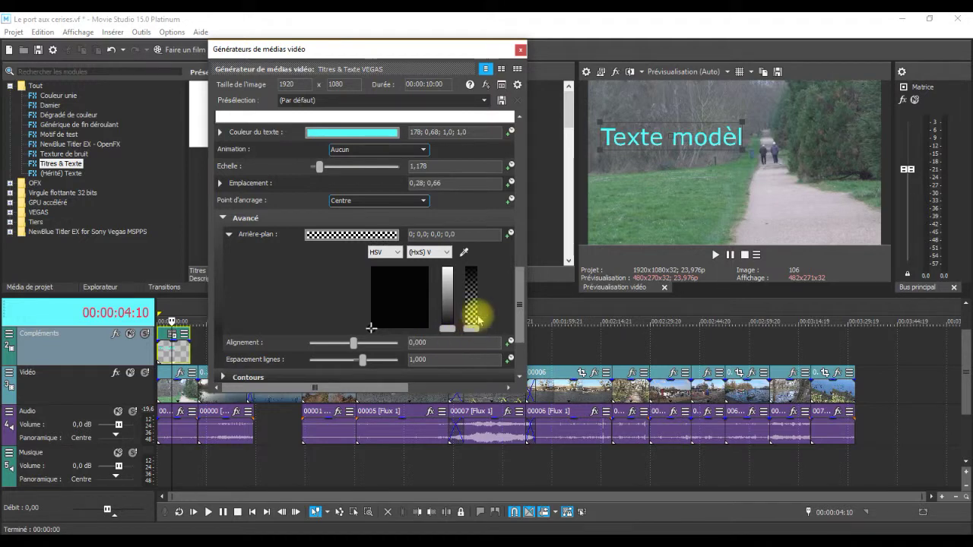
{"action": "mouse_move", "coordinate": [474, 333]}
{"action": "left_mouse_down"}
{"action": "mouse_move", "coordinate": [484, 258]}
{"action": "mouse_move", "coordinate": [474, 319]}
{"action": "mouse_move", "coordinate": [482, 347]}
{"action": "left_mouse_up"}
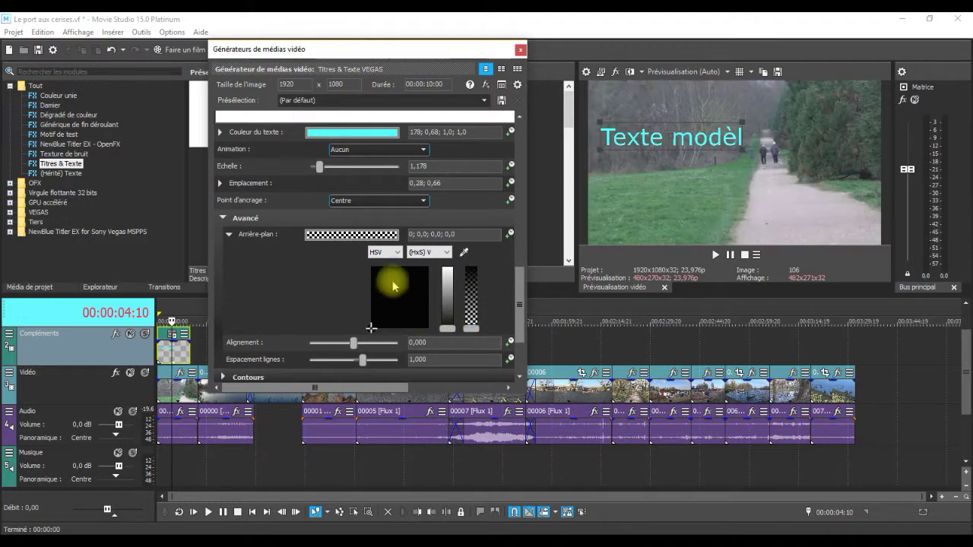
{"action": "left_click", "coordinate": [397, 253]}
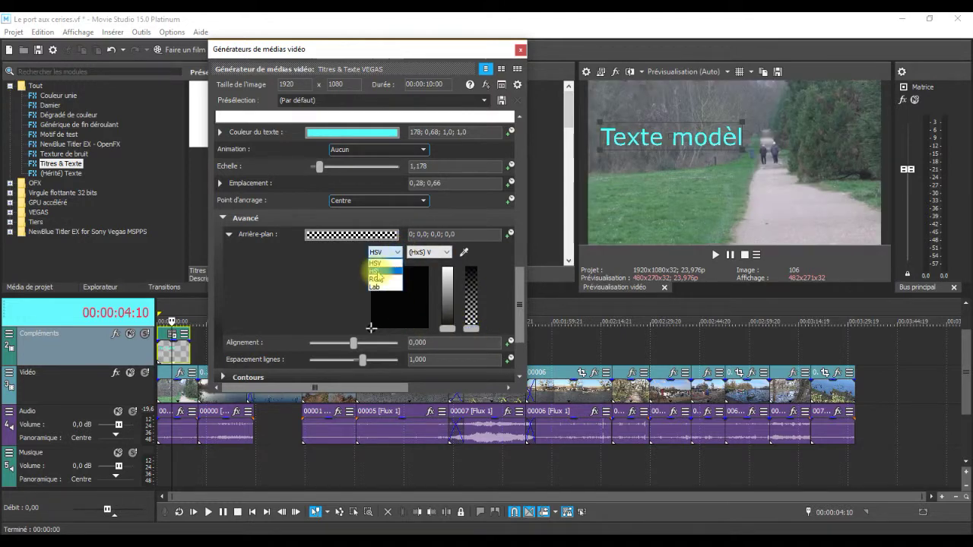
{"action": "left_click", "coordinate": [378, 279]}
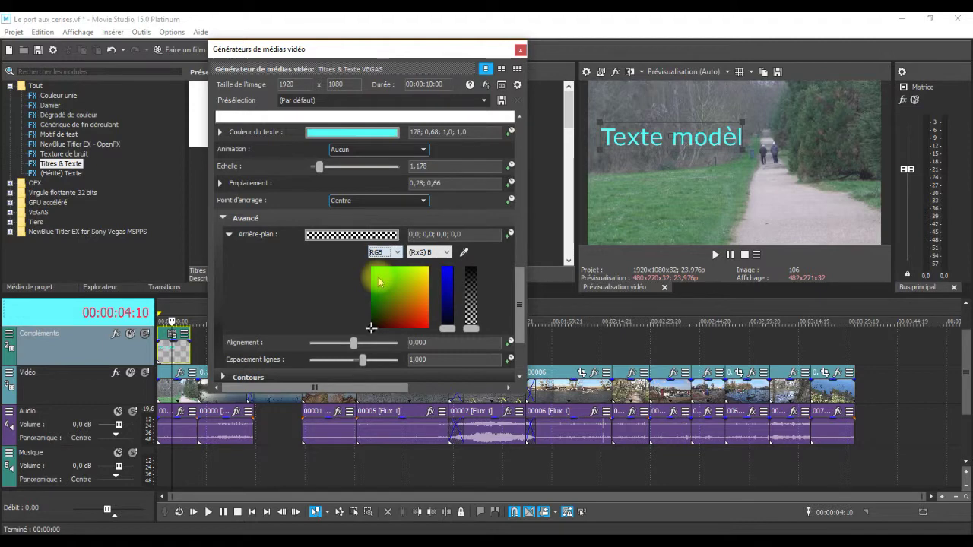
{"action": "left_click", "coordinate": [411, 283]}
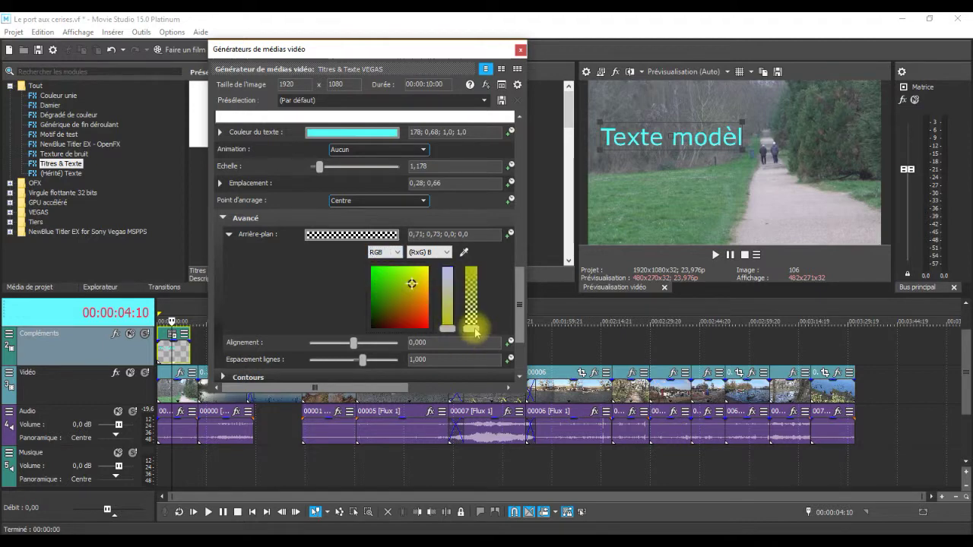
{"action": "mouse_move", "coordinate": [475, 332]}
{"action": "left_mouse_down"}
{"action": "mouse_move", "coordinate": [477, 290]}
{"action": "mouse_move", "coordinate": [477, 336]}
{"action": "left_mouse_up"}
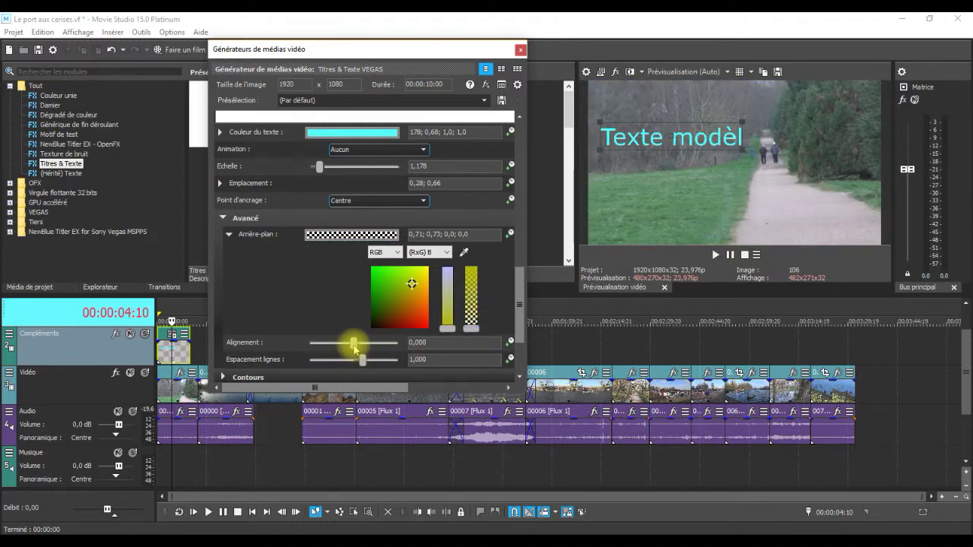
Set the title's Alignement to about -0,034 and collapse the background and advanced settings
{"action": "left_click_drag", "start_coordinate": [354, 347], "coordinate": [351, 350]}
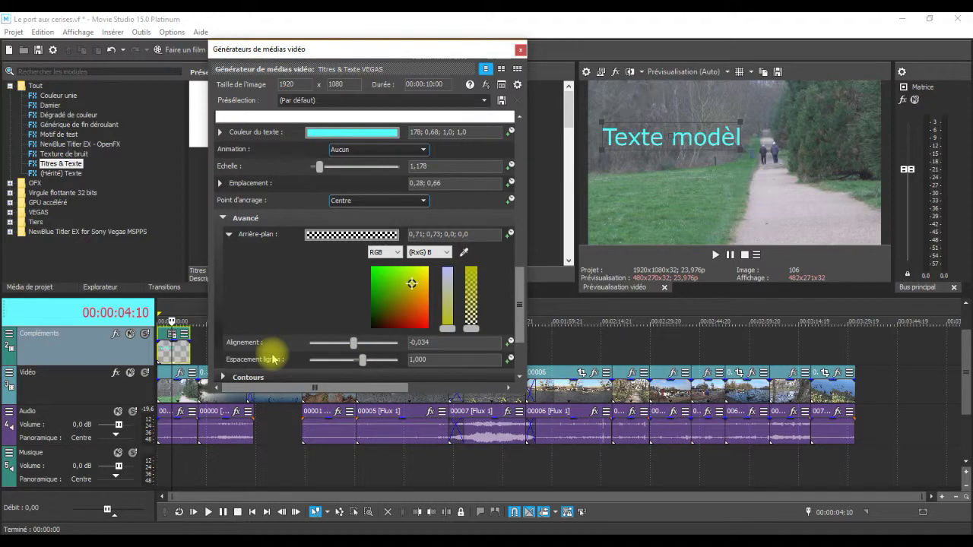
{"action": "left_click", "coordinate": [230, 236]}
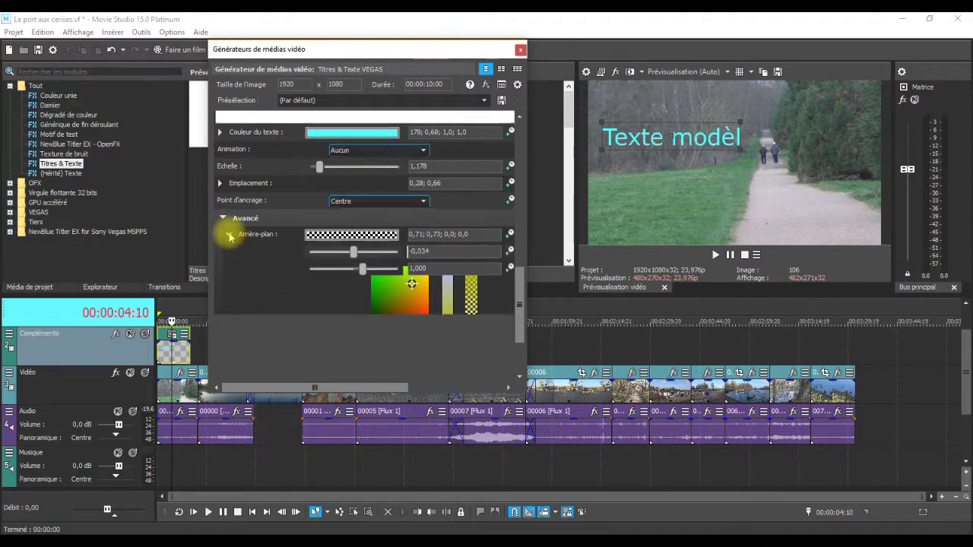
{"action": "left_click", "coordinate": [222, 218]}
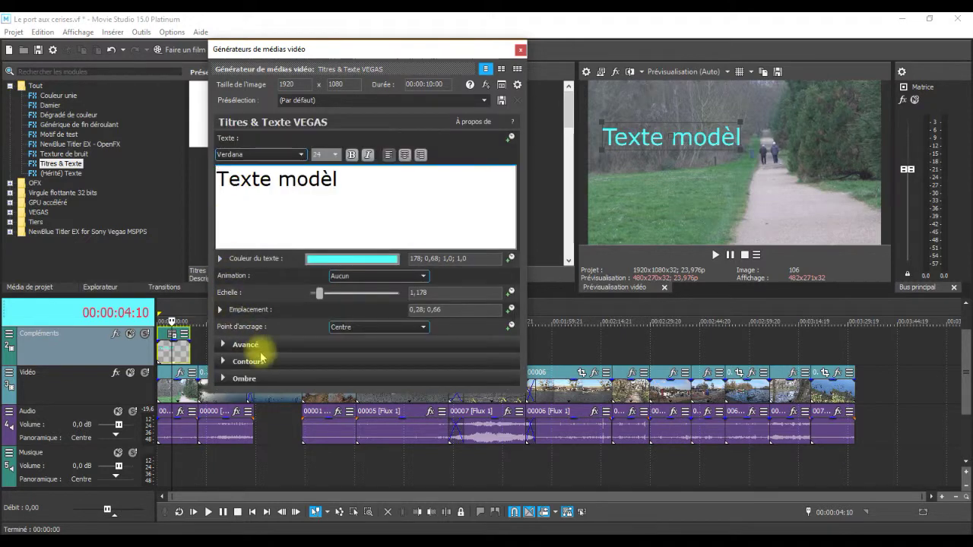
Expand the outline and shadow settings and set the shadow colour to yellow, RGB 0,95; 0,88; 0,17; 1,0
{"action": "left_click", "coordinate": [224, 362]}
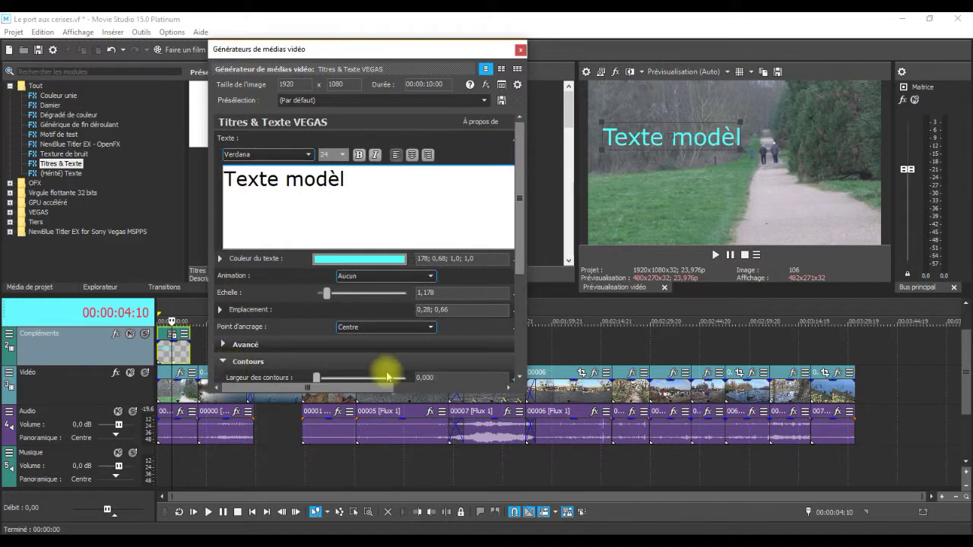
{"action": "left_click_drag", "start_coordinate": [520, 220], "coordinate": [514, 387]}
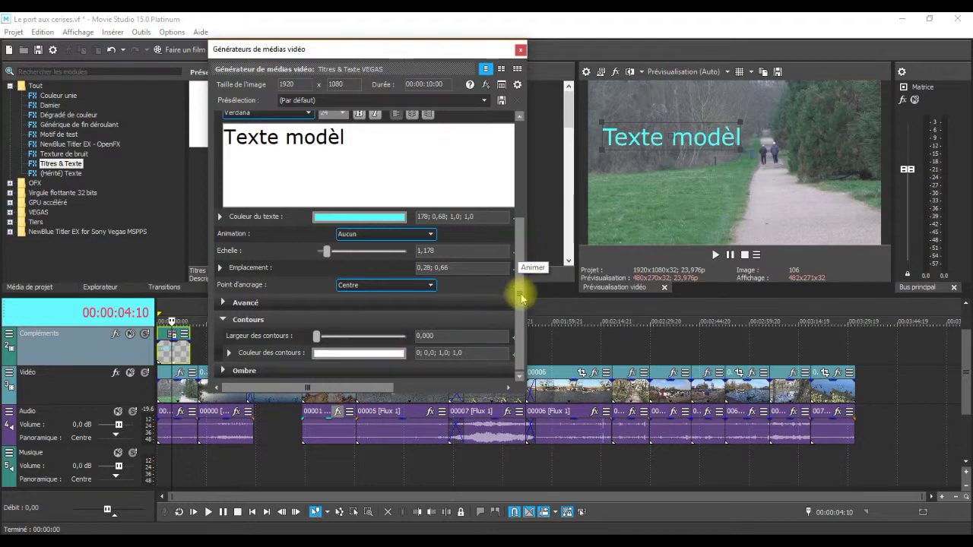
{"action": "left_click", "coordinate": [224, 370]}
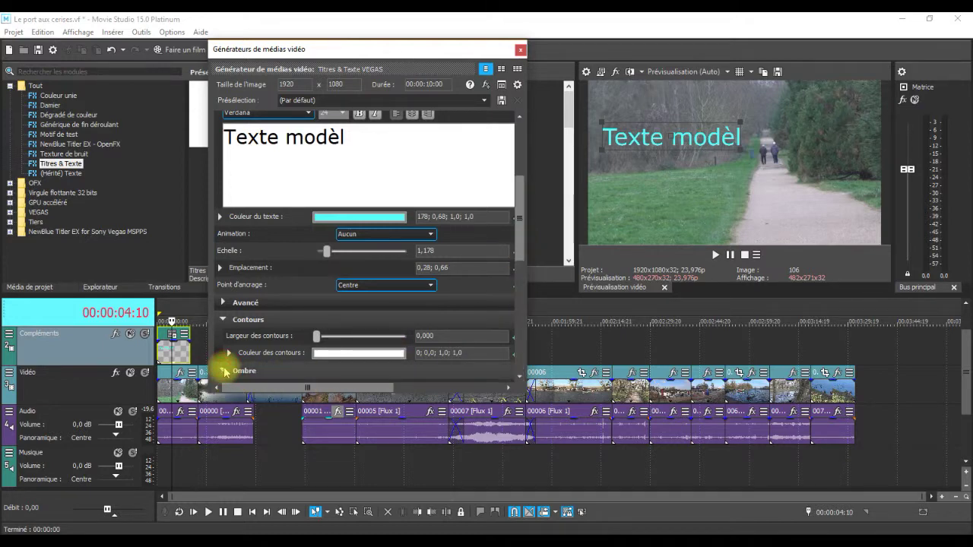
{"action": "left_click_drag", "start_coordinate": [514, 233], "coordinate": [516, 389]}
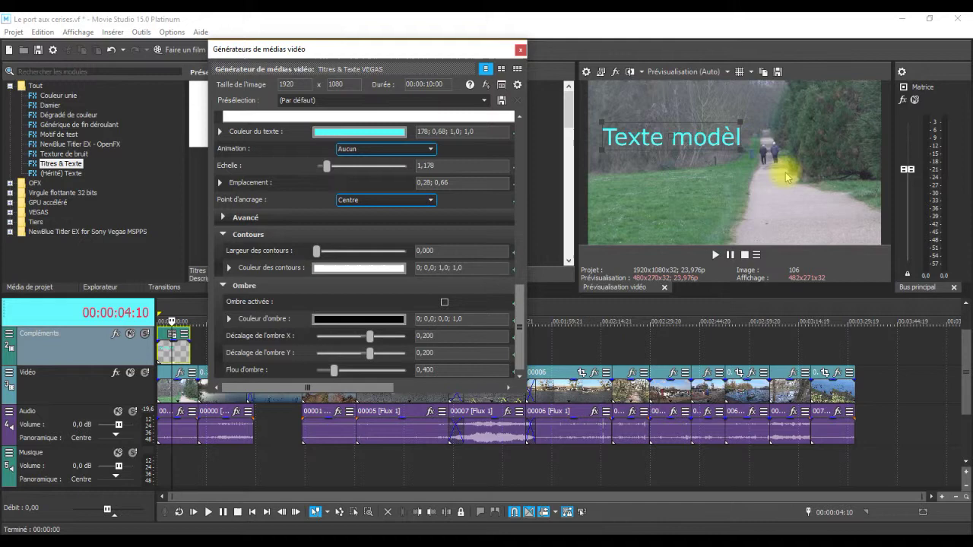
{"action": "left_click", "coordinate": [397, 320]}
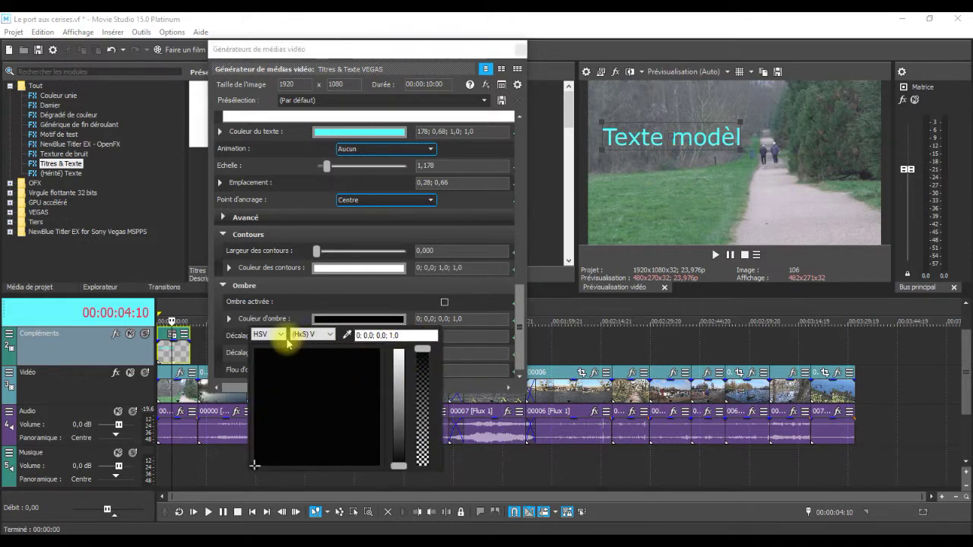
{"action": "left_click", "coordinate": [281, 334]}
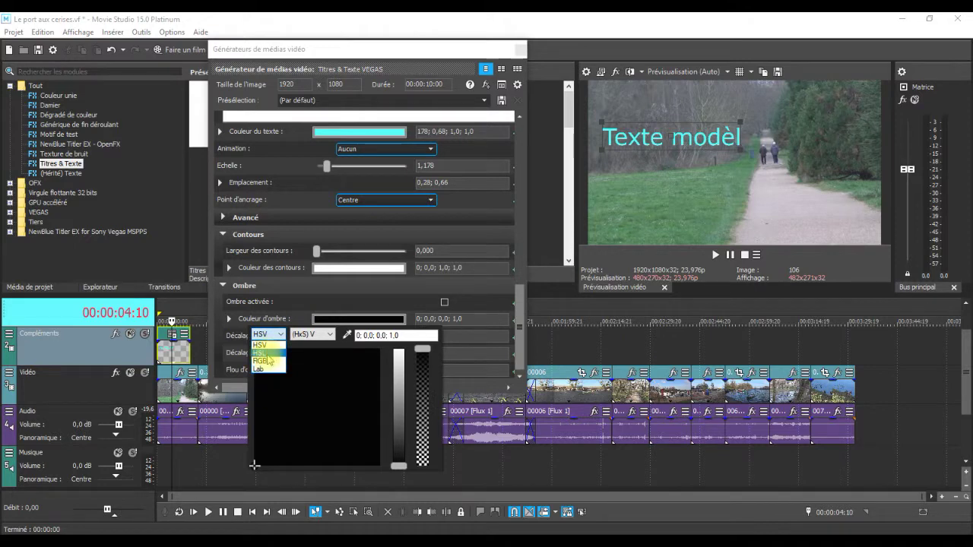
{"action": "left_click", "coordinate": [265, 361]}
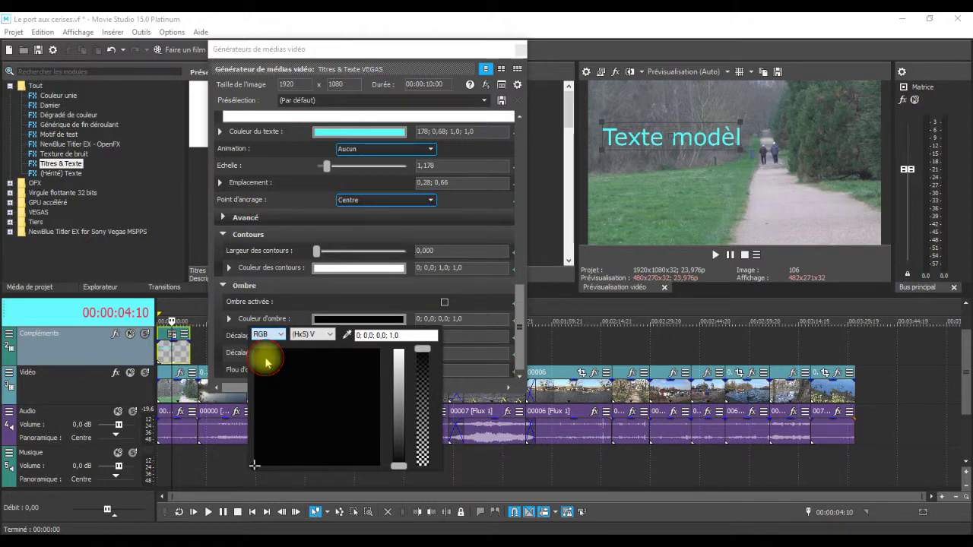
{"action": "left_click", "coordinate": [373, 359]}
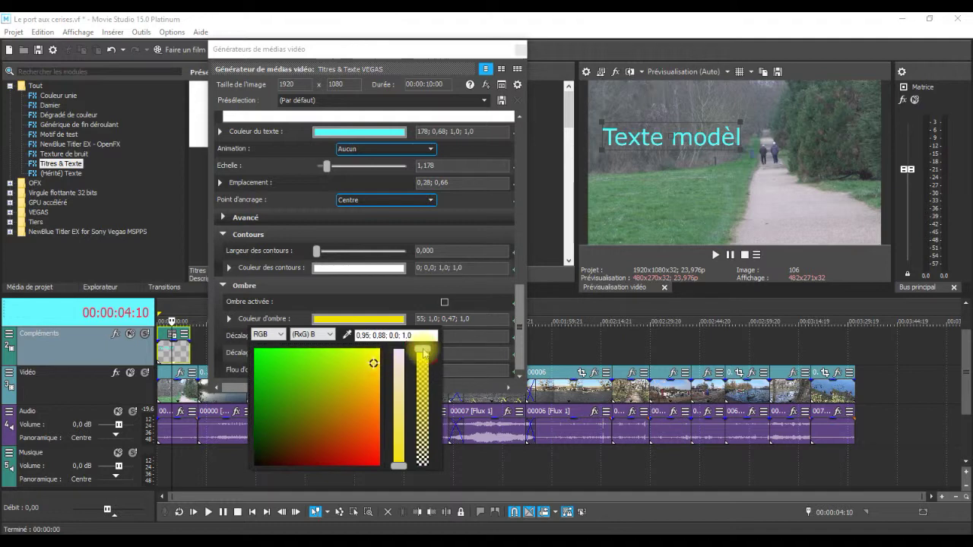
{"action": "left_click_drag", "start_coordinate": [400, 470], "coordinate": [400, 465]}
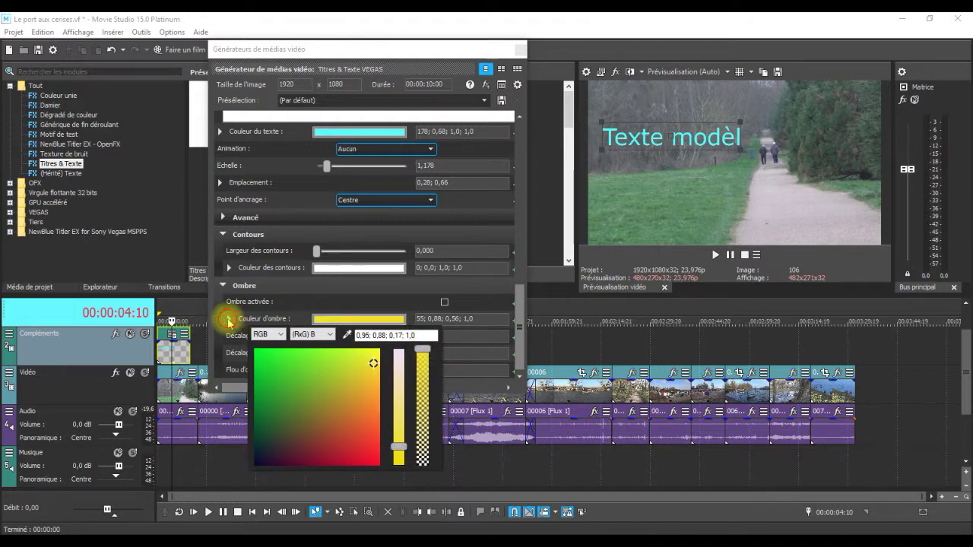
Try the yellow shadow on the title and switch it off again
{"action": "left_click", "coordinate": [229, 321]}
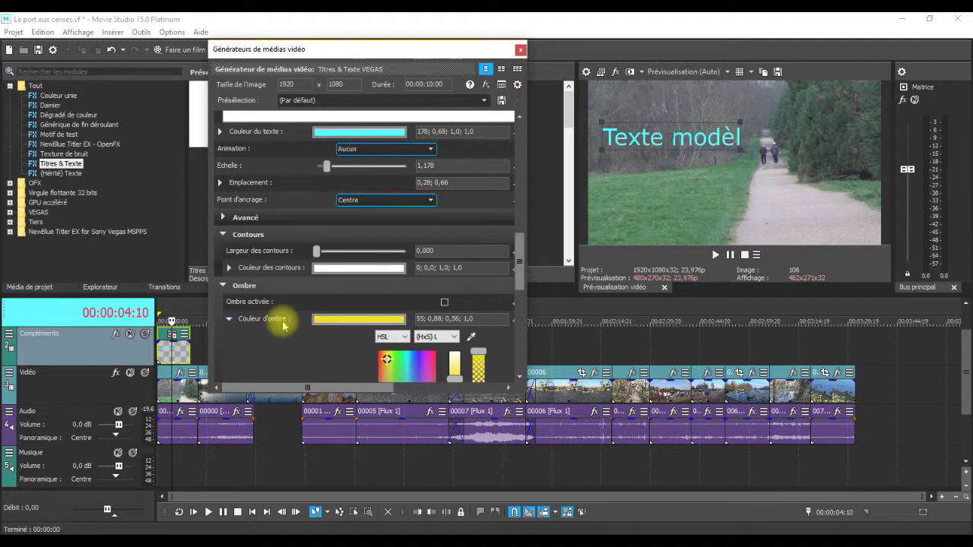
{"action": "left_click_drag", "start_coordinate": [521, 282], "coordinate": [497, 397]}
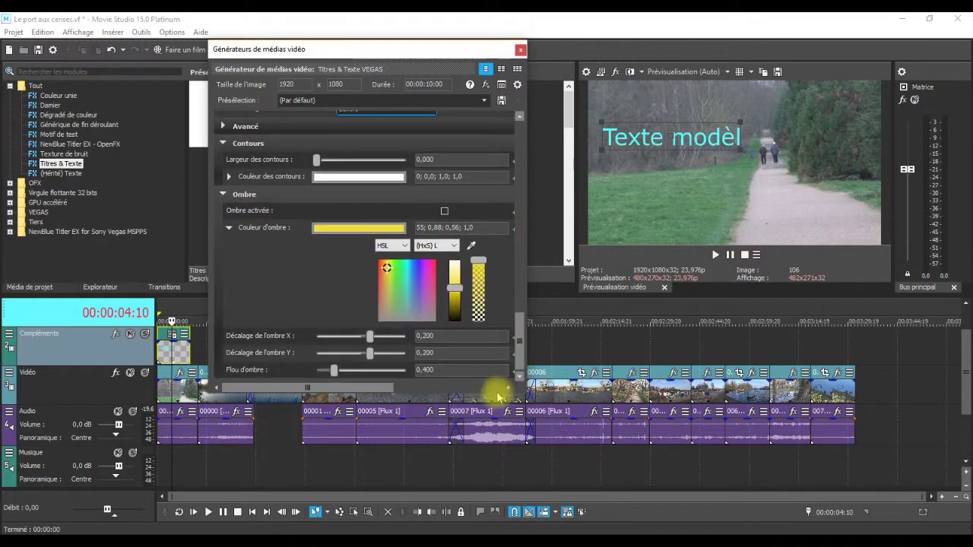
{"action": "left_click", "coordinate": [445, 212]}
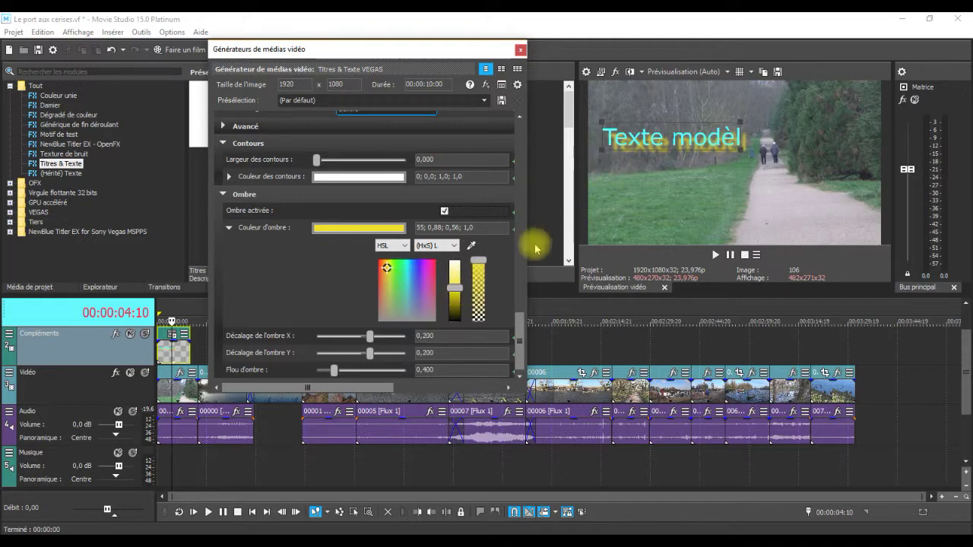
{"action": "left_click", "coordinate": [444, 210]}
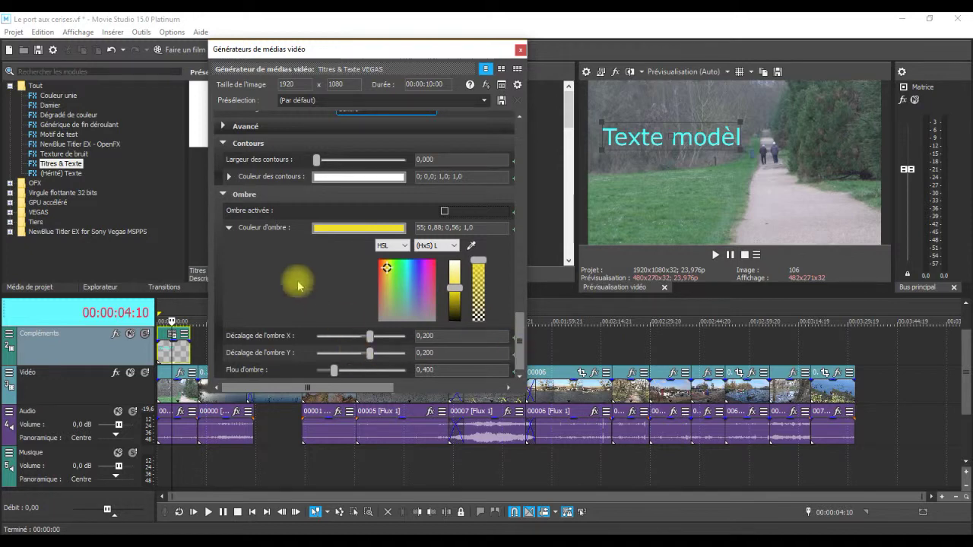
{"action": "left_click", "coordinate": [228, 227]}
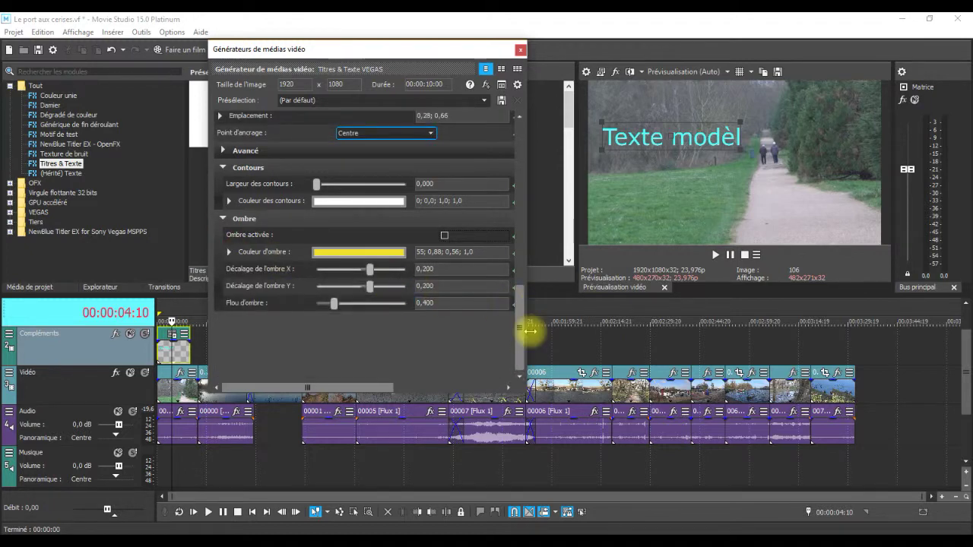
Replace the whole sample title text with "Une balade au port aux cerises"
{"action": "left_click_drag", "start_coordinate": [521, 348], "coordinate": [522, 113]}
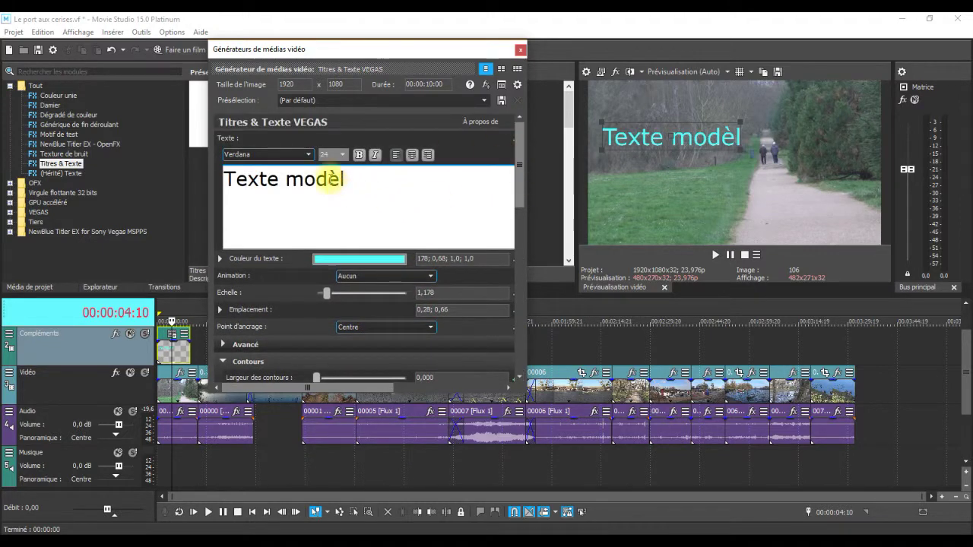
{"action": "left_click_drag", "start_coordinate": [372, 184], "coordinate": [212, 202]}
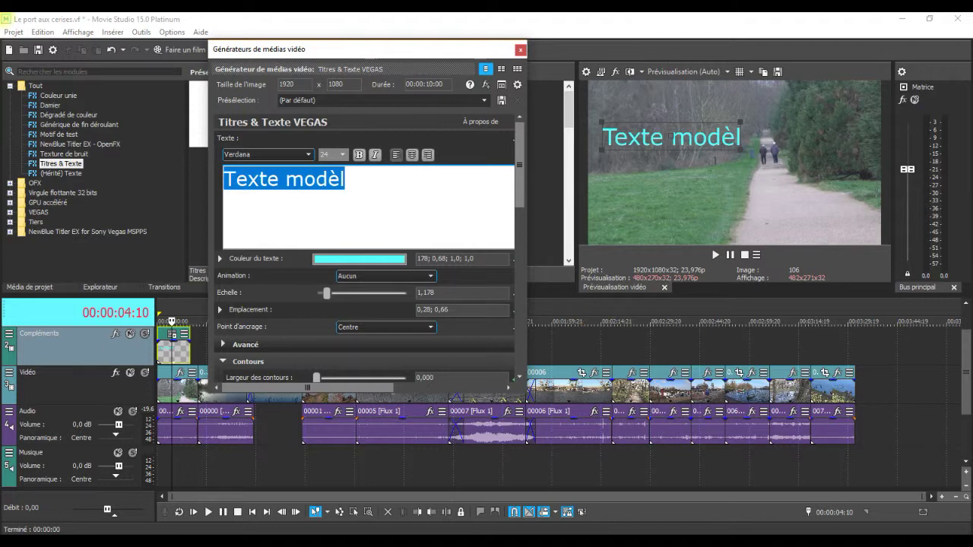
{"action": "type", "text": "Une "}
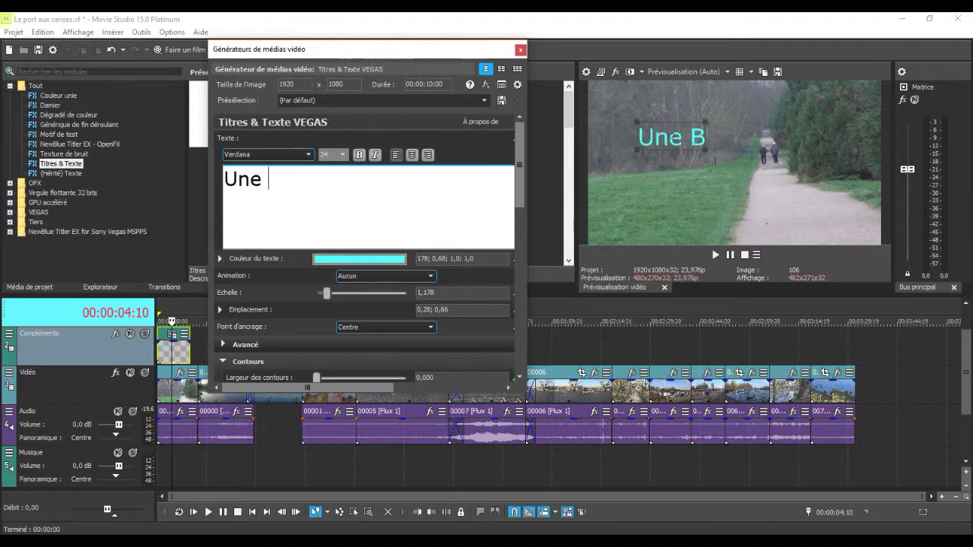
{"action": "type", "text": "Balade a"}
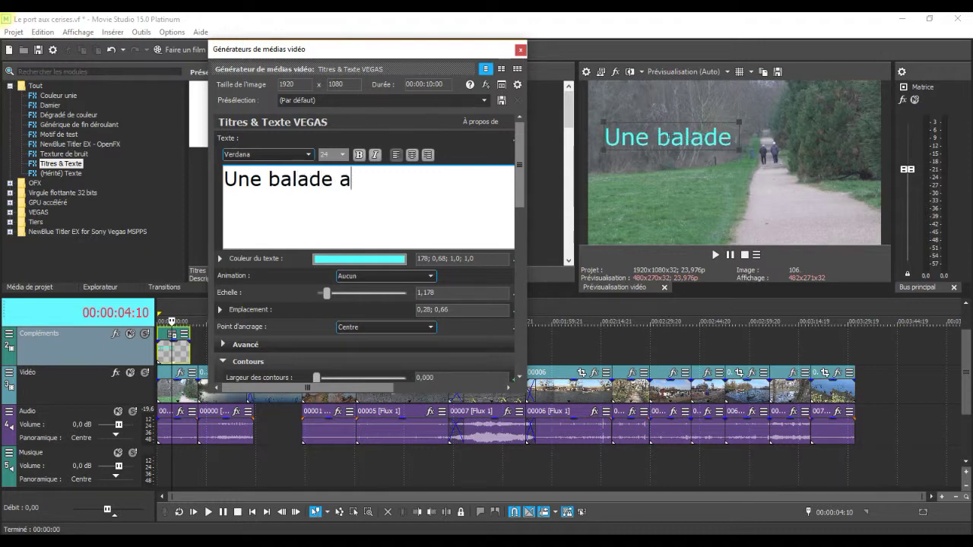
{"action": "type", "text": "u po"}
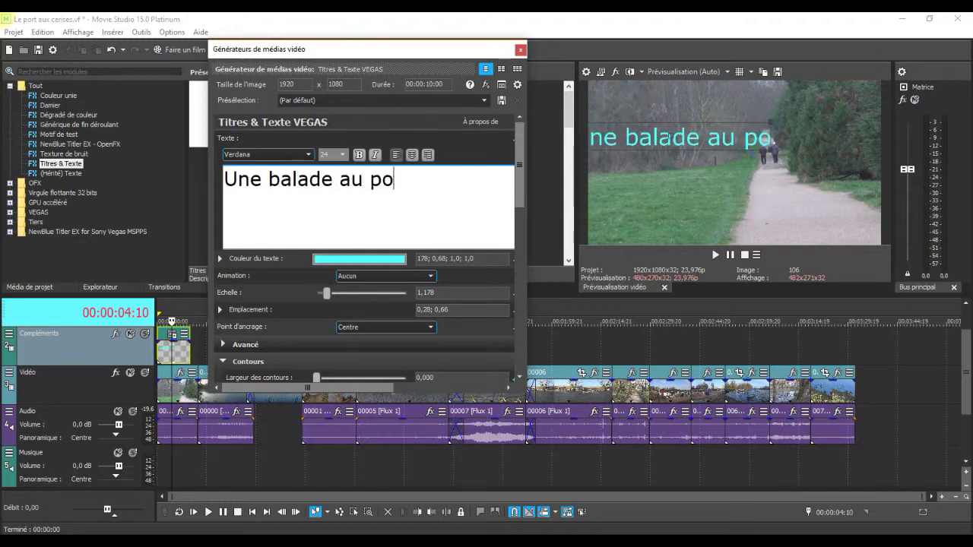
{"action": "type", "text": "rt aux"}
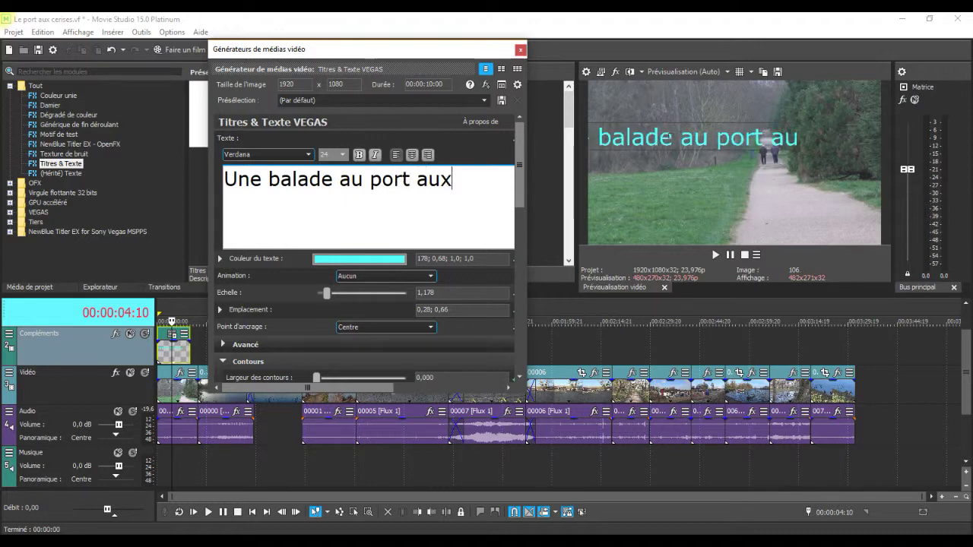
{"action": "type", "text": " cerises"}
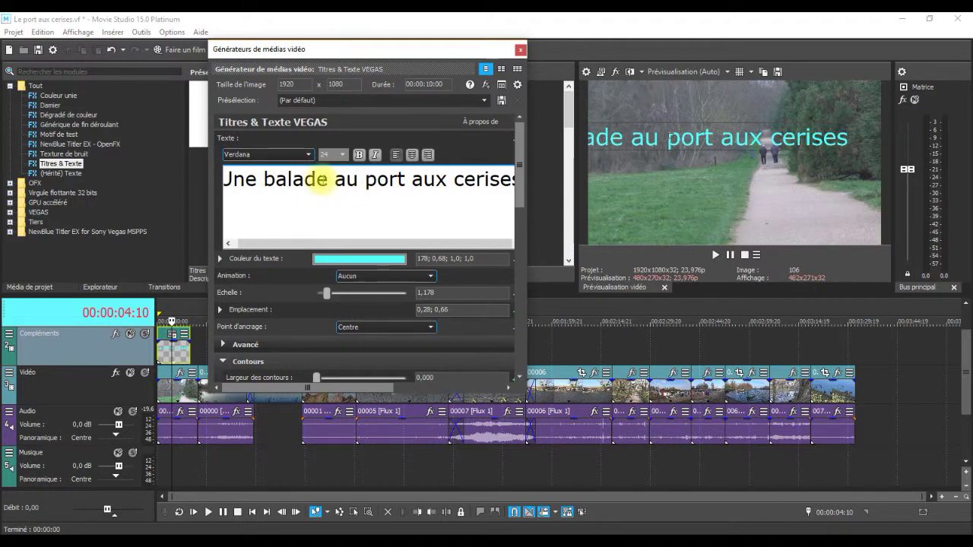
Break the title into two lines after "balade" and remove the space before "au port aux cerises"
{"action": "left_click", "coordinate": [327, 179]}
{"action": "key", "text": "Return"}
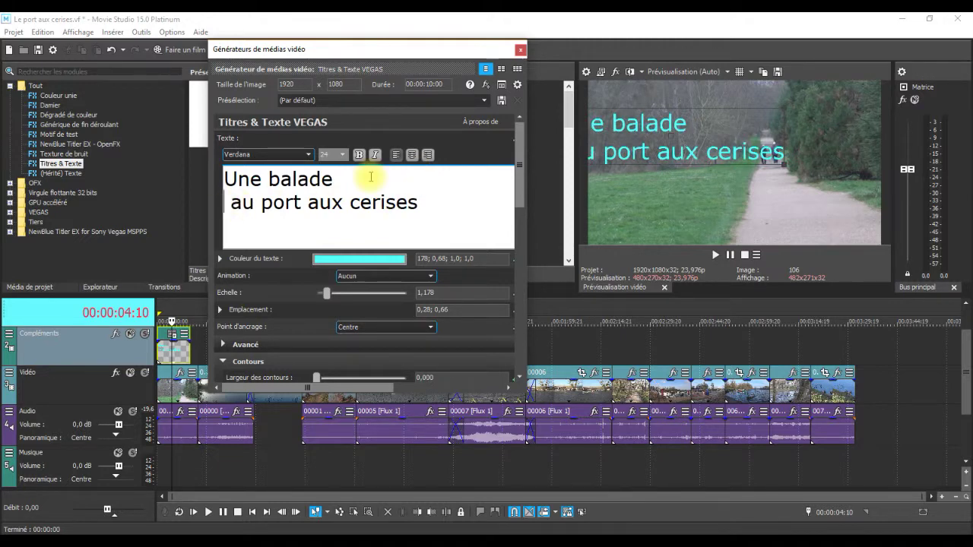
{"action": "key", "text": "Delete"}
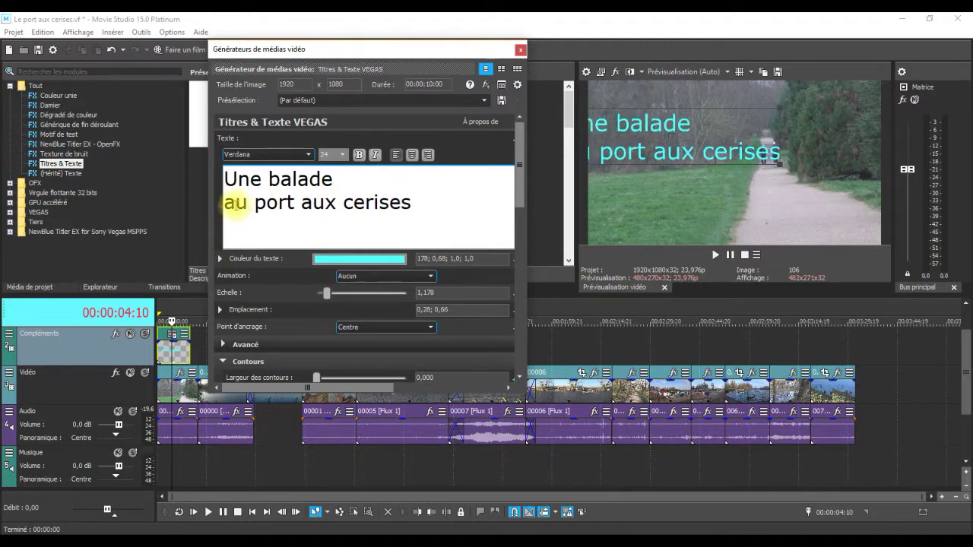
Move "port aux cerises" onto a third line of the title and centre-align all the text
{"action": "left_click", "coordinate": [247, 203]}
{"action": "key", "text": "Return"}
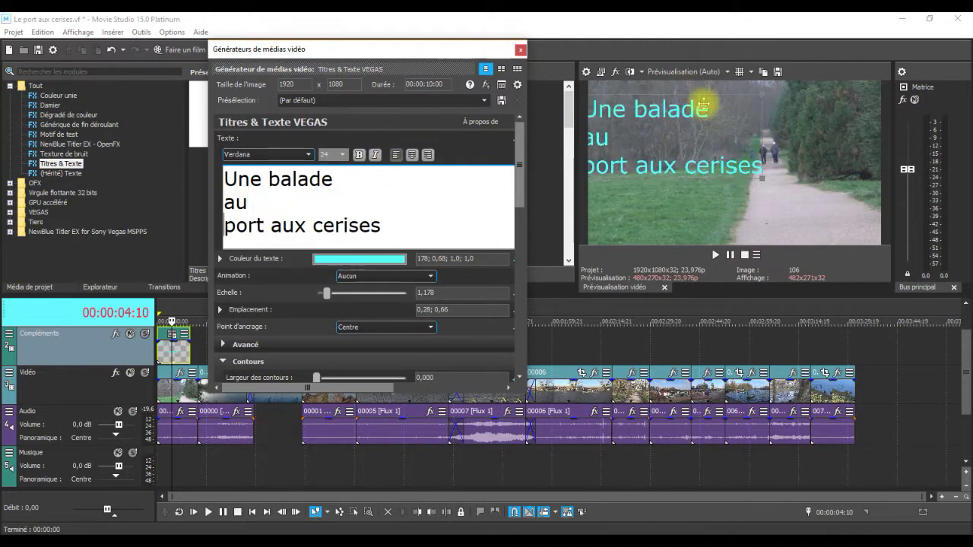
{"action": "left_click_drag", "start_coordinate": [392, 228], "coordinate": [223, 173]}
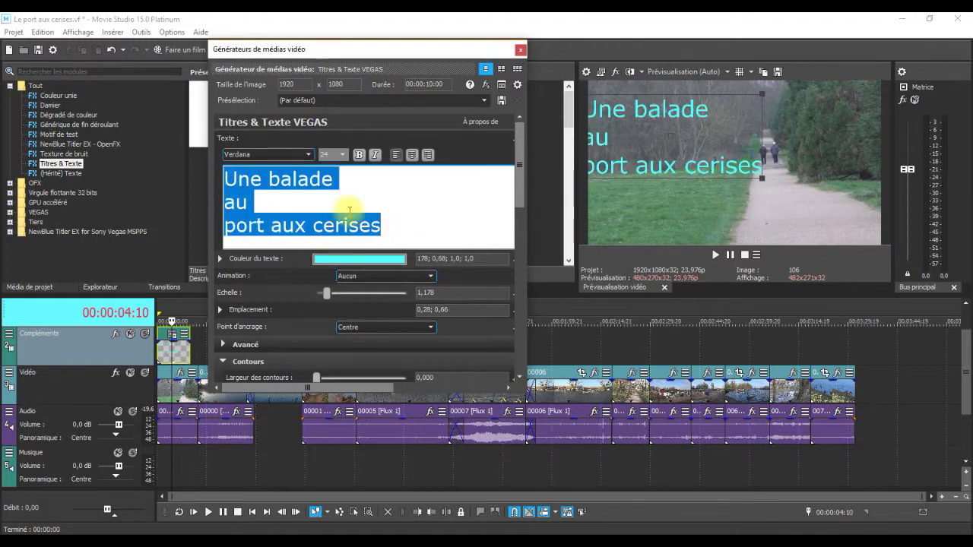
{"action": "left_click", "coordinate": [412, 155]}
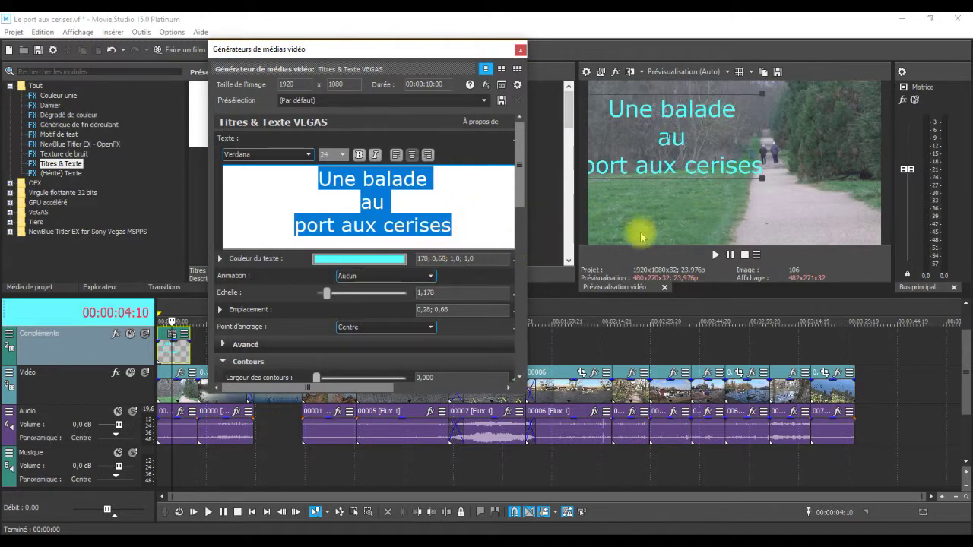
Set the font size of the whole title to 20 and close the media generator window
{"action": "left_click", "coordinate": [759, 177]}
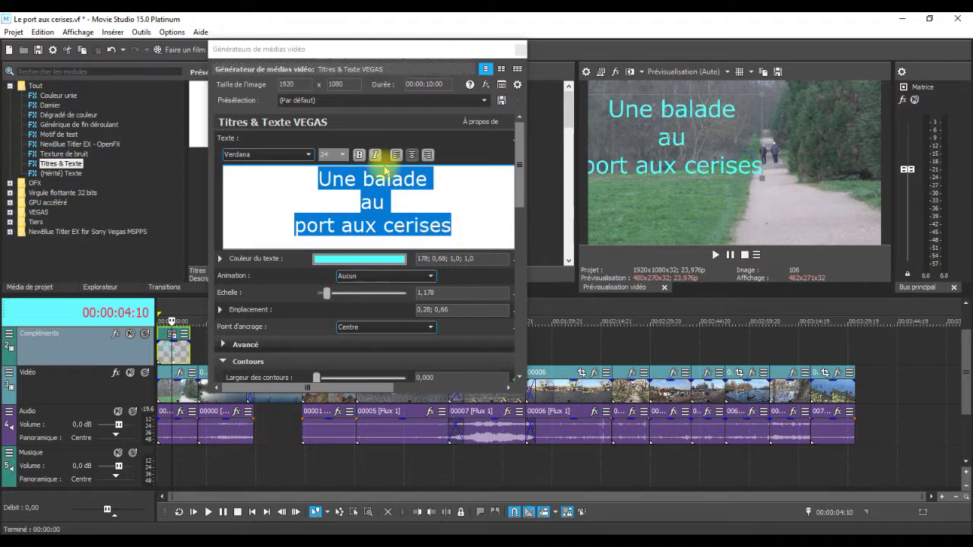
{"action": "left_click", "coordinate": [334, 154]}
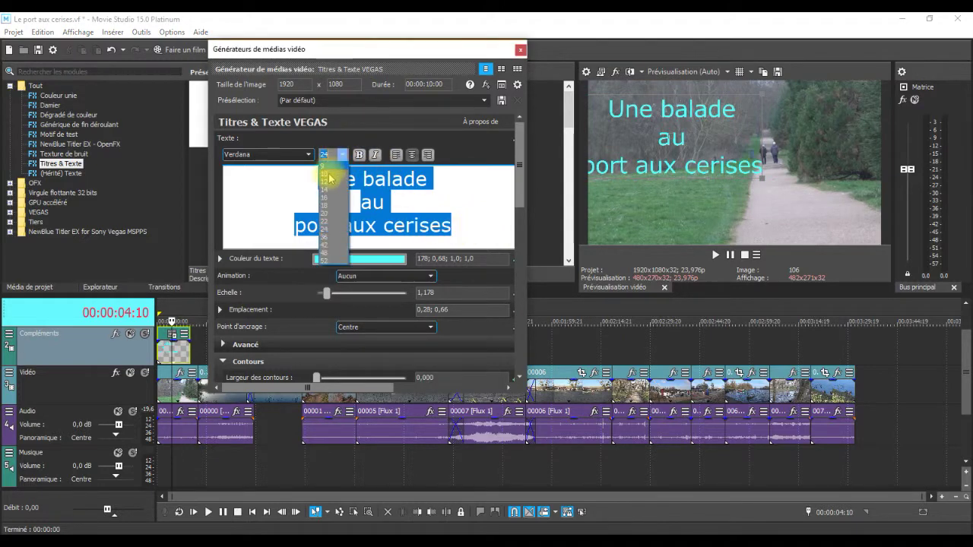
{"action": "left_click", "coordinate": [330, 217]}
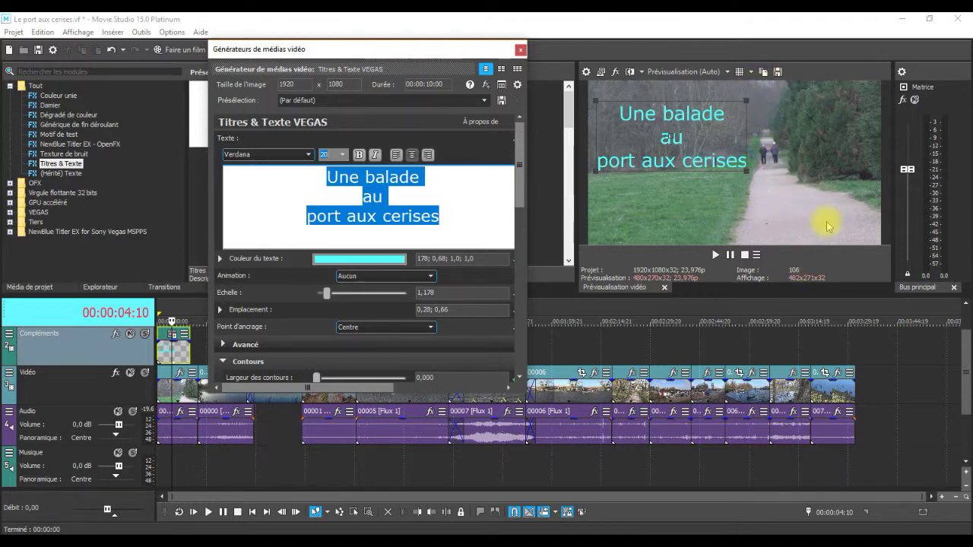
{"action": "left_click", "coordinate": [521, 51]}
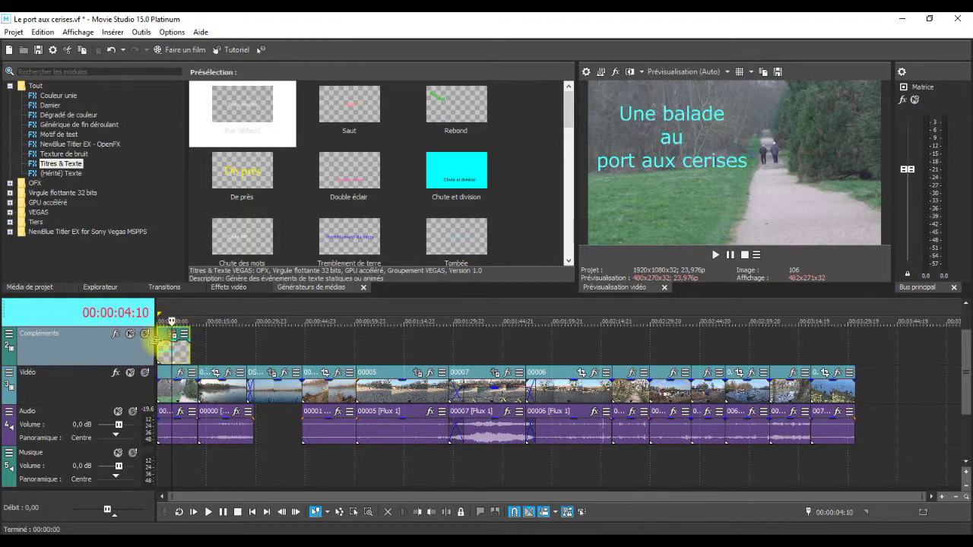
Add a fade-in of 14 frames at the title clip's start and a similar fade-out at its end
{"action": "mouse_move", "coordinate": [190, 350]}
{"action": "left_mouse_down"}
{"action": "mouse_move", "coordinate": [203, 352]}
{"action": "mouse_move", "coordinate": [191, 352]}
{"action": "left_mouse_up"}
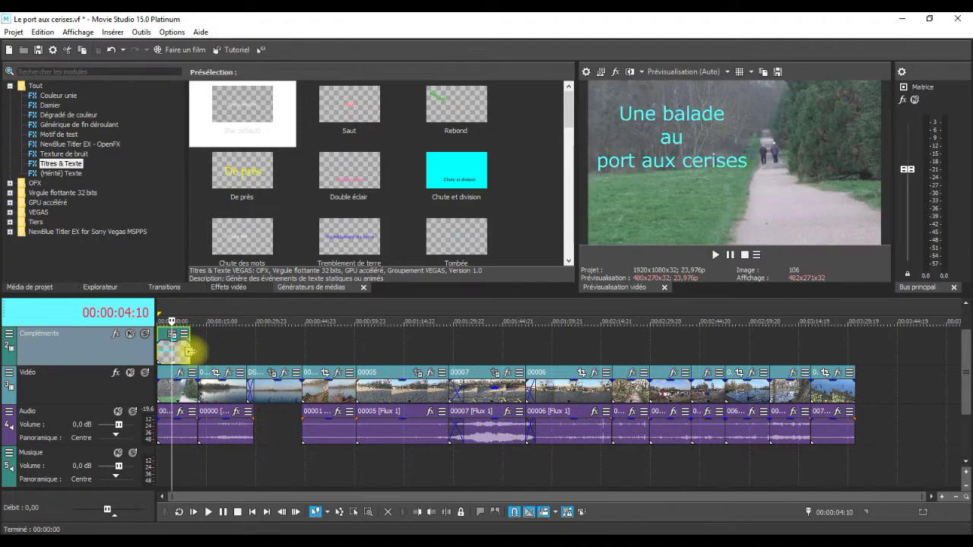
{"action": "left_click_drag", "start_coordinate": [194, 351], "coordinate": [195, 352]}
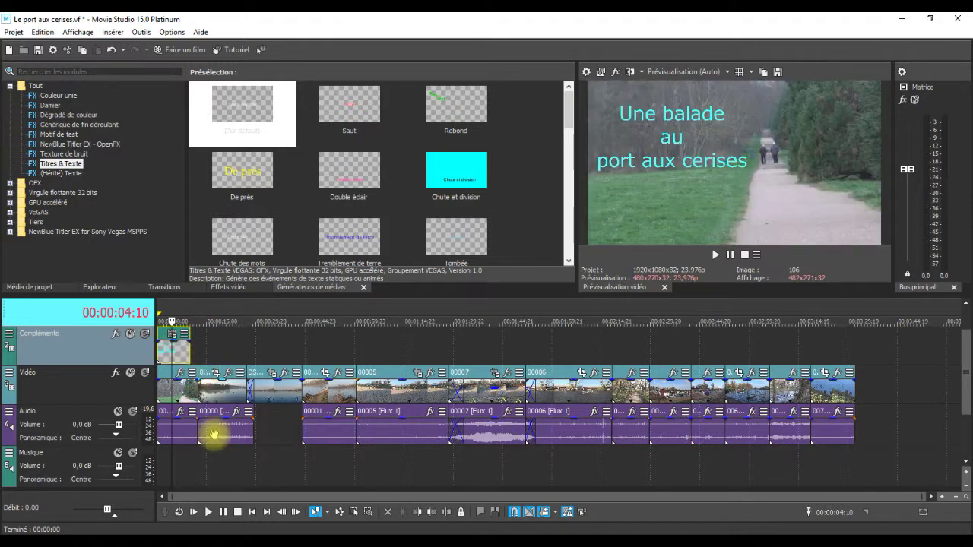
{"action": "scroll", "coordinate": [335, 466], "scroll_direction": "up", "scroll_amount": 3}
{"action": "scroll", "coordinate": [334, 467], "scroll_direction": "up", "scroll_amount": 5}
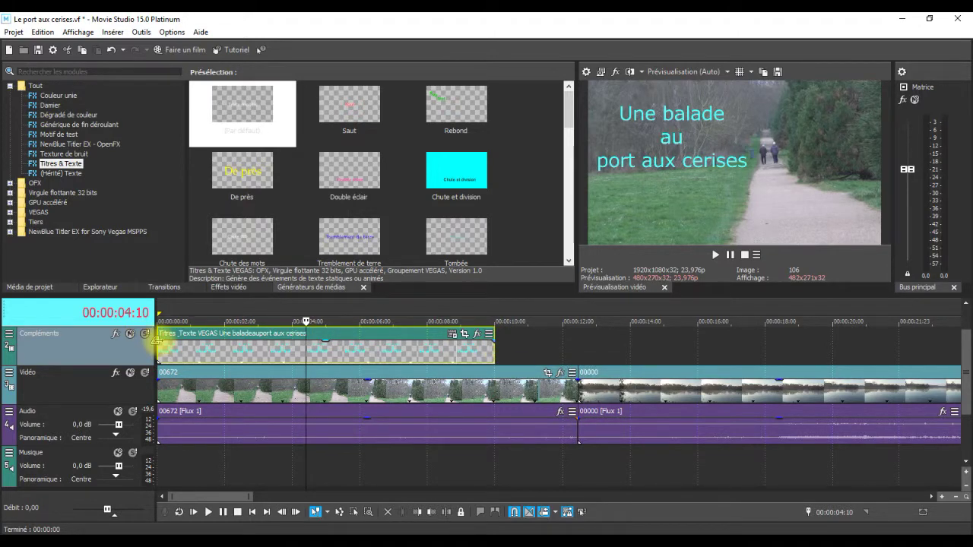
{"action": "left_click_drag", "start_coordinate": [156, 341], "coordinate": [172, 342]}
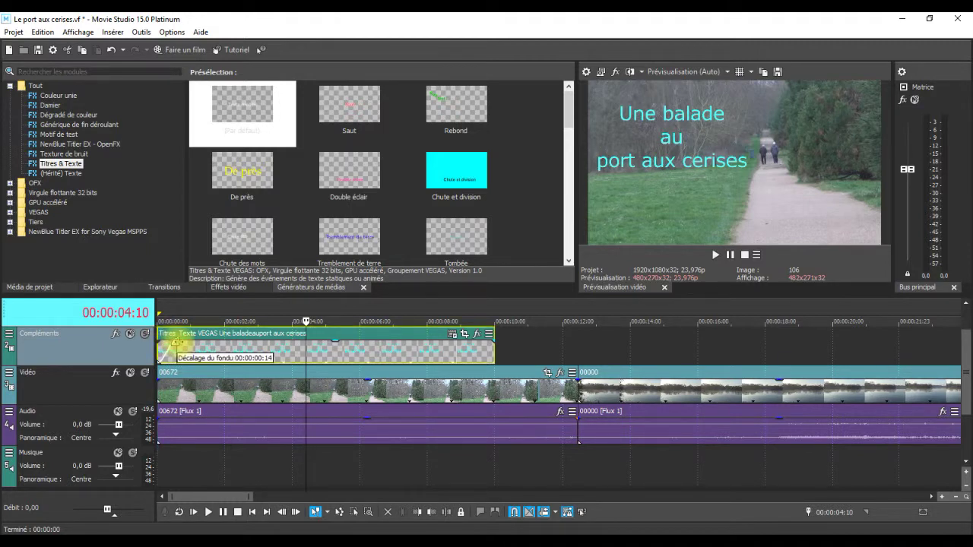
{"action": "left_click_drag", "start_coordinate": [174, 343], "coordinate": [175, 343]}
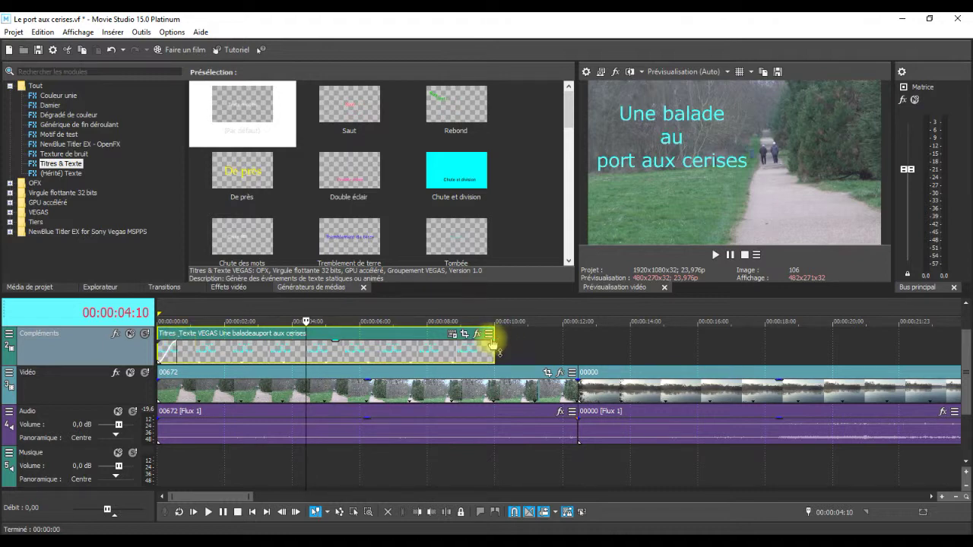
{"action": "mouse_move", "coordinate": [495, 338]}
{"action": "left_mouse_down"}
{"action": "mouse_move", "coordinate": [477, 338]}
{"action": "mouse_move", "coordinate": [488, 350]}
{"action": "left_mouse_up"}
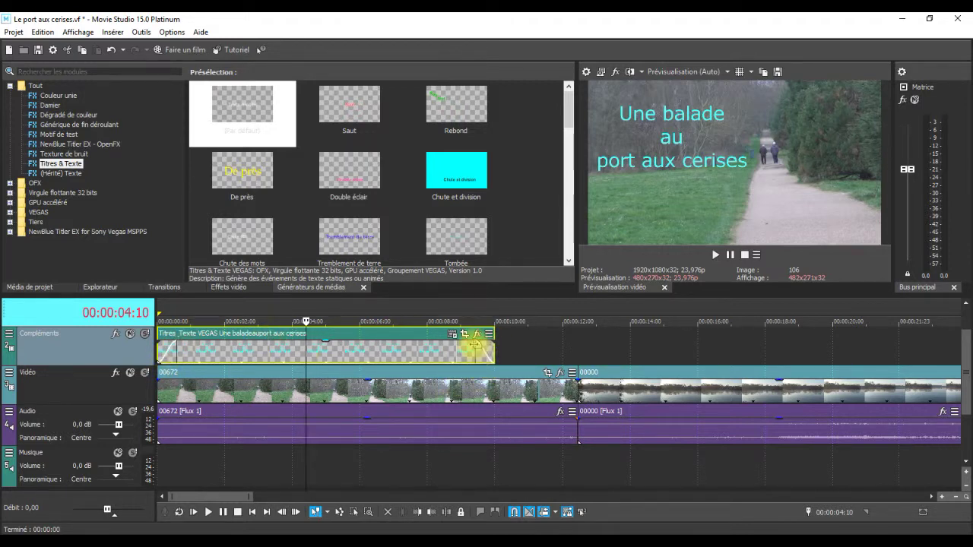
Preview the title's fade from the start of the video and shorten the title clip to about 6.5 seconds
{"action": "left_click", "coordinate": [160, 306]}
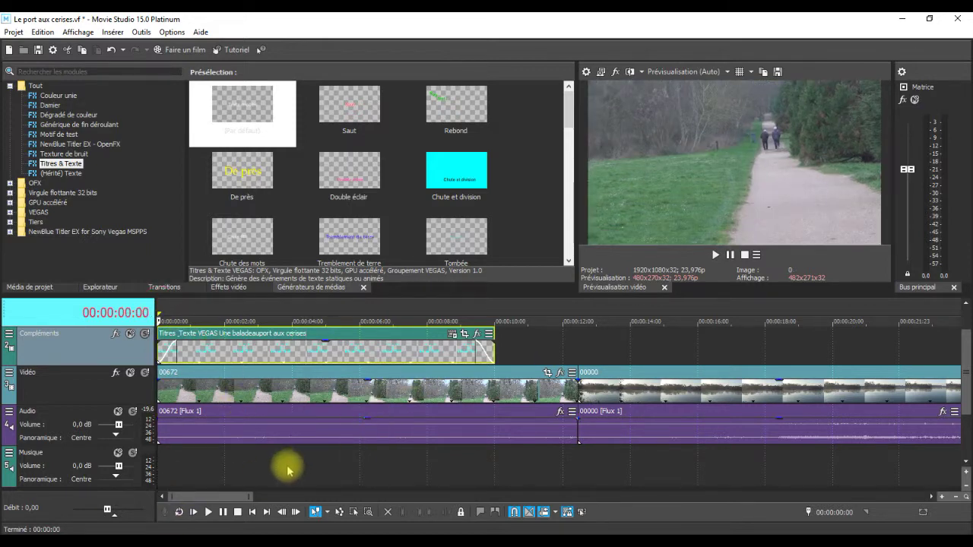
{"action": "key", "text": "space"}
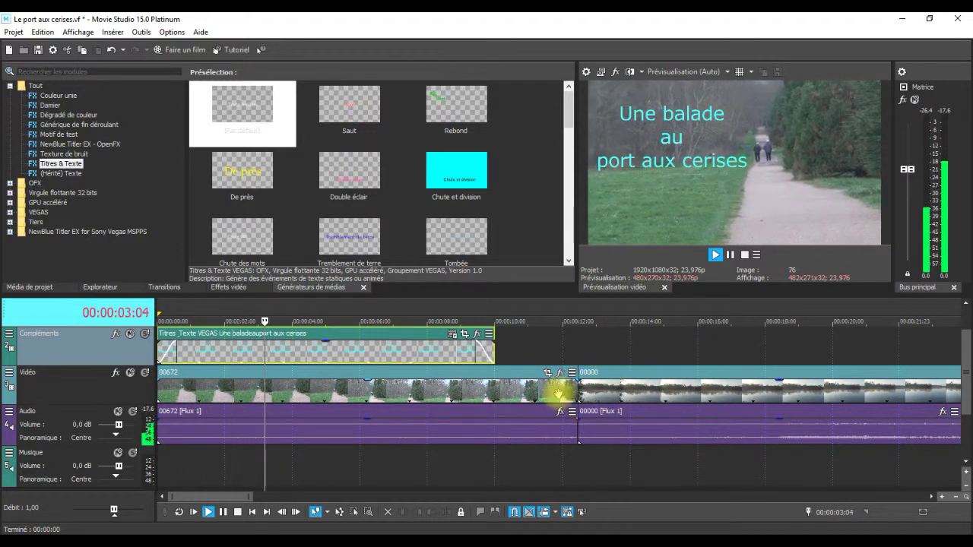
{"action": "key", "text": "space"}
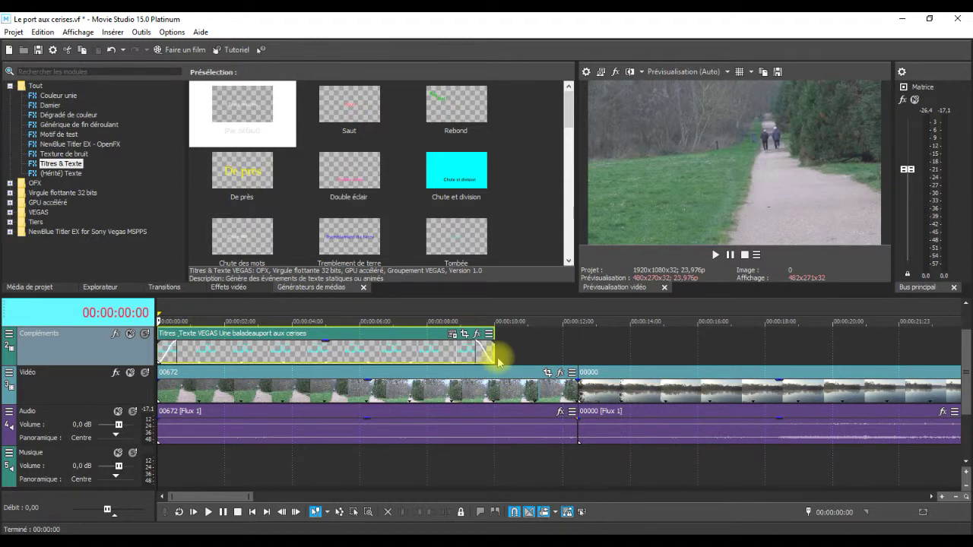
{"action": "left_click_drag", "start_coordinate": [492, 354], "coordinate": [374, 365]}
{"action": "left_click", "coordinate": [271, 319]}
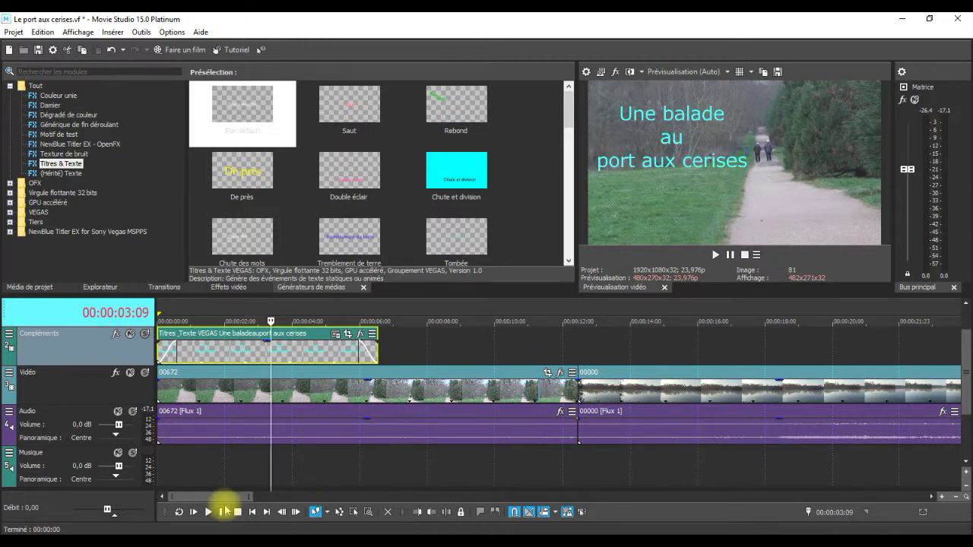
Add a default Titres & Texte title to the Compléments track over the start of clip 00005 and show it in the preview
{"action": "left_click_drag", "start_coordinate": [226, 501], "coordinate": [298, 503]}
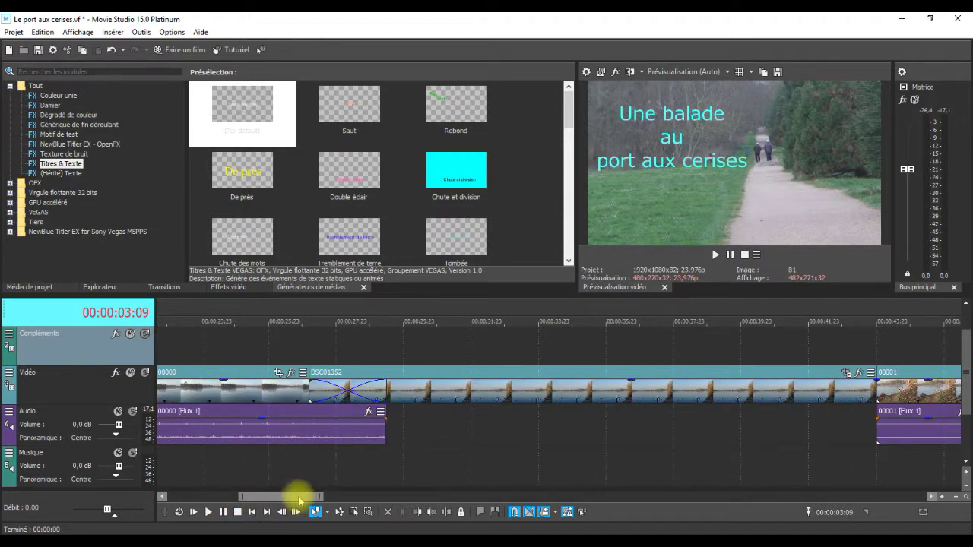
{"action": "scroll", "coordinate": [589, 436], "scroll_direction": "down", "scroll_amount": 3}
{"action": "scroll", "coordinate": [592, 437], "scroll_direction": "down", "scroll_amount": 2}
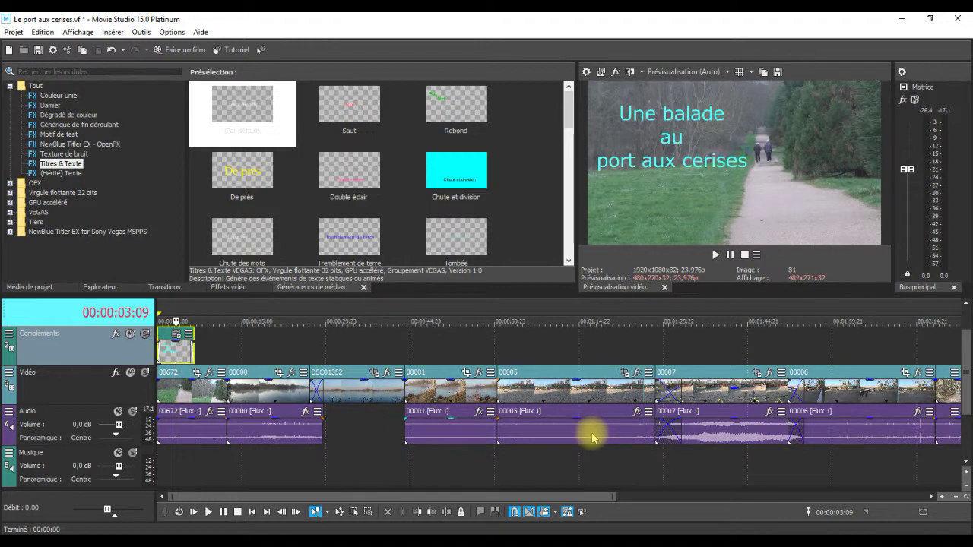
{"action": "left_click", "coordinate": [576, 352]}
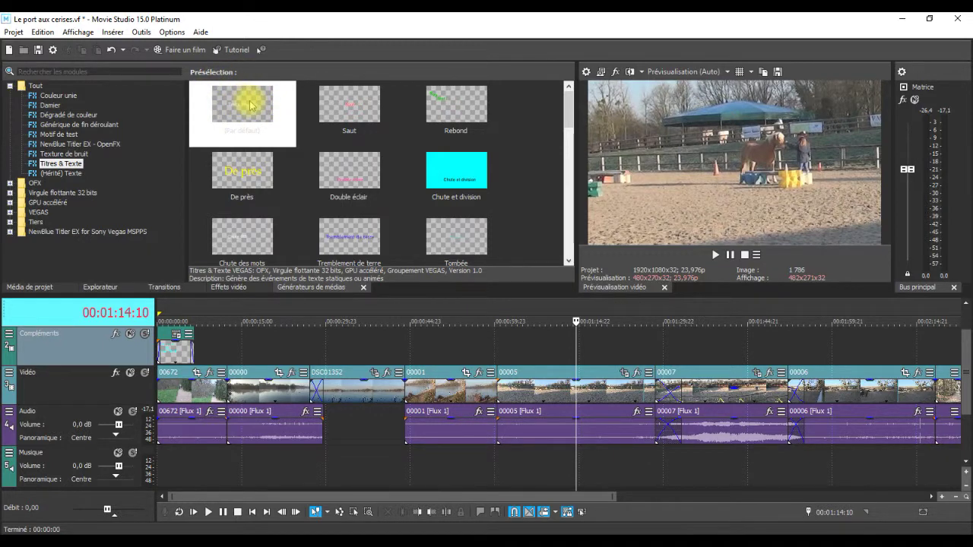
{"action": "left_click_drag", "start_coordinate": [248, 105], "coordinate": [507, 345]}
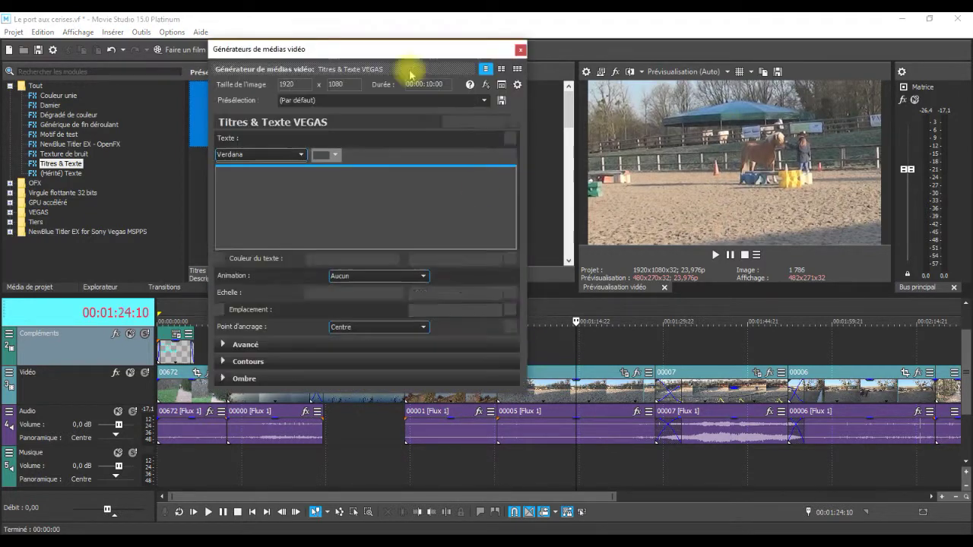
{"action": "left_click", "coordinate": [411, 51]}
{"action": "left_click_drag", "start_coordinate": [403, 56], "coordinate": [310, 54]}
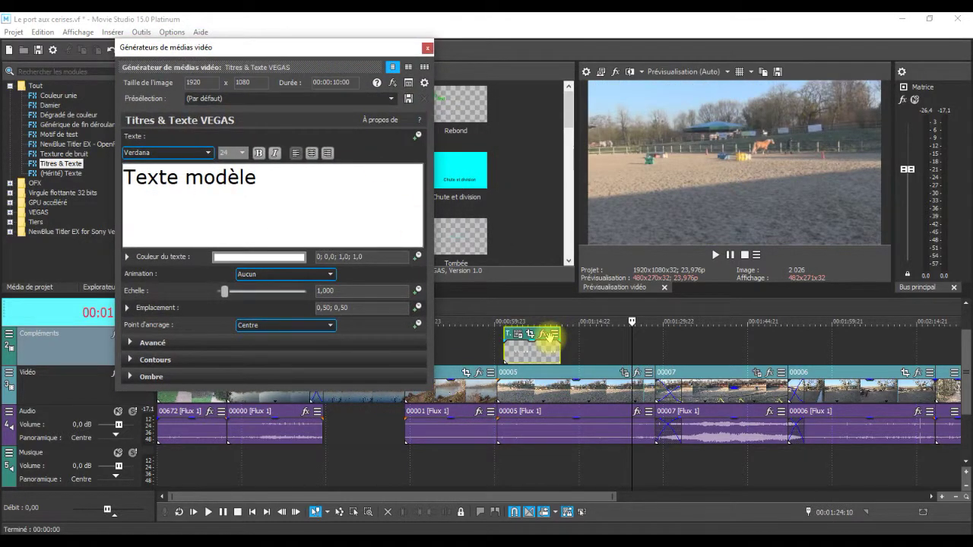
{"action": "left_click", "coordinate": [530, 322]}
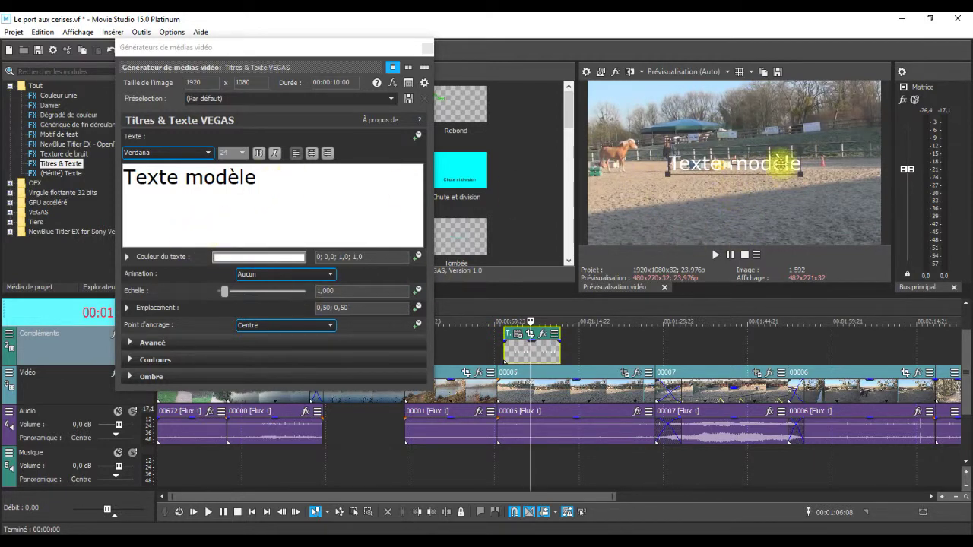
Replace the sample text with "Le poney-club" and move the title to position 0,48; 0,10 at the bottom of the frame
{"action": "left_click", "coordinate": [270, 185]}
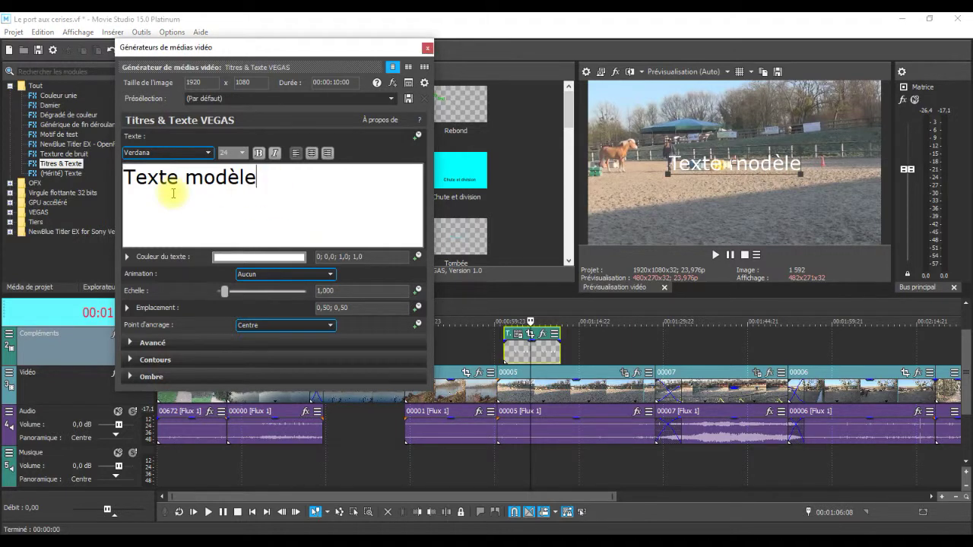
{"action": "left_click_drag", "start_coordinate": [263, 177], "coordinate": [131, 191]}
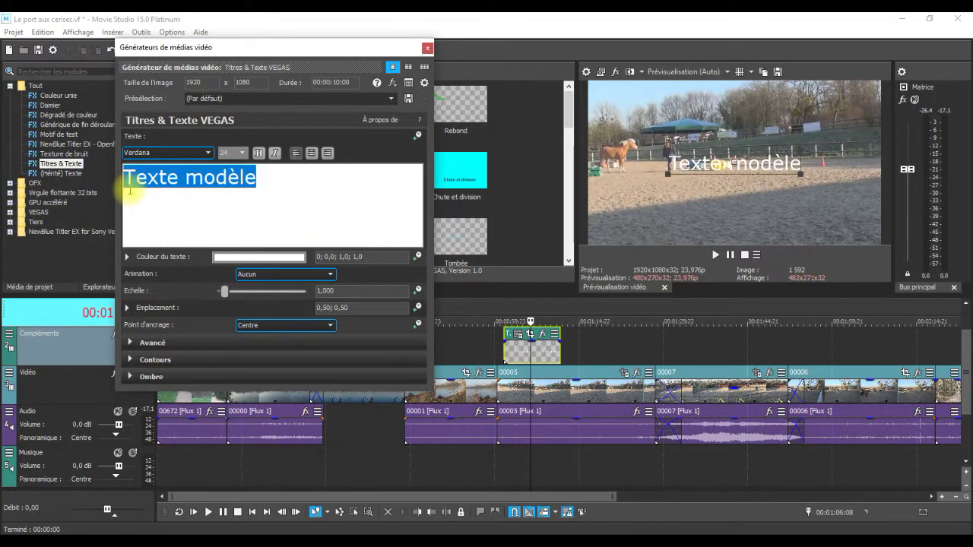
{"action": "type", "text": "Le"}
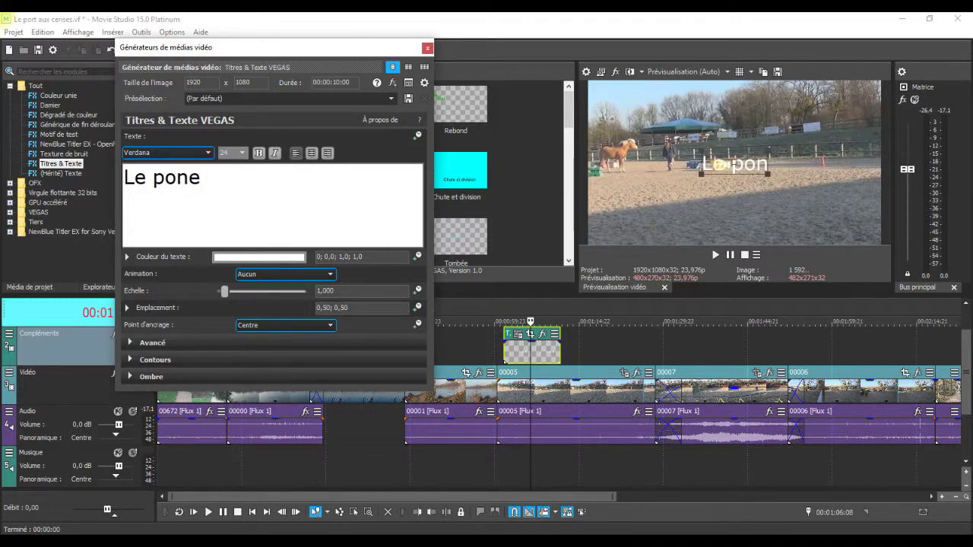
{"action": "type", "text": "poney-club"}
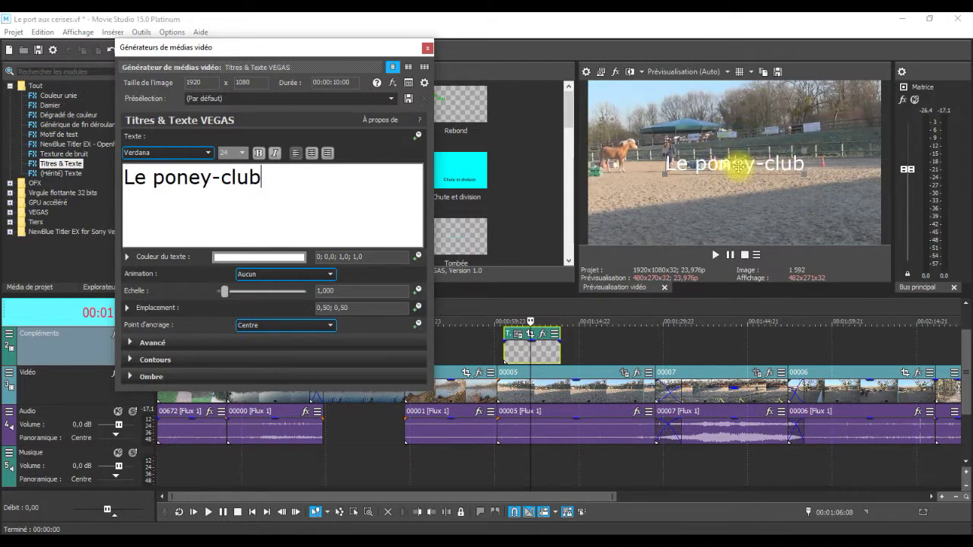
{"action": "left_click", "coordinate": [738, 166]}
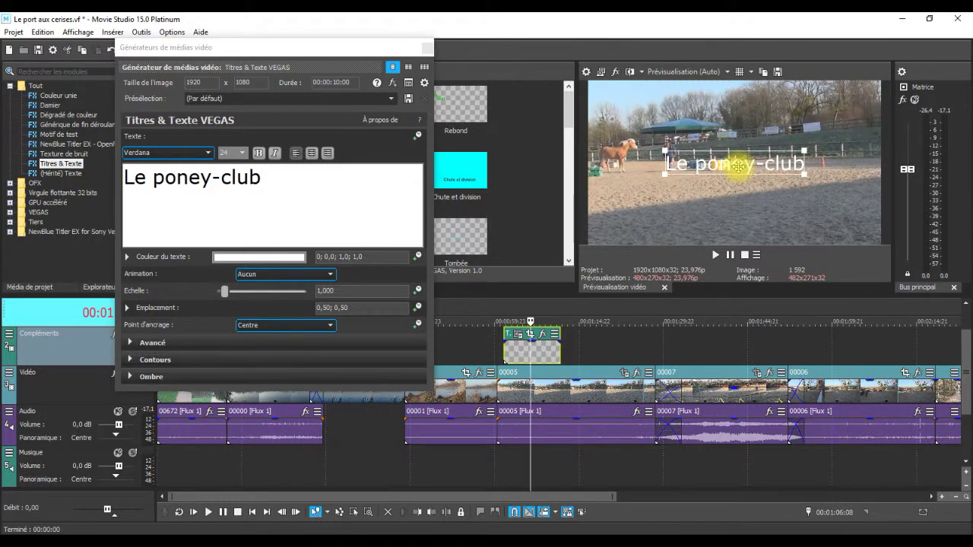
{"action": "left_click_drag", "start_coordinate": [738, 165], "coordinate": [730, 230]}
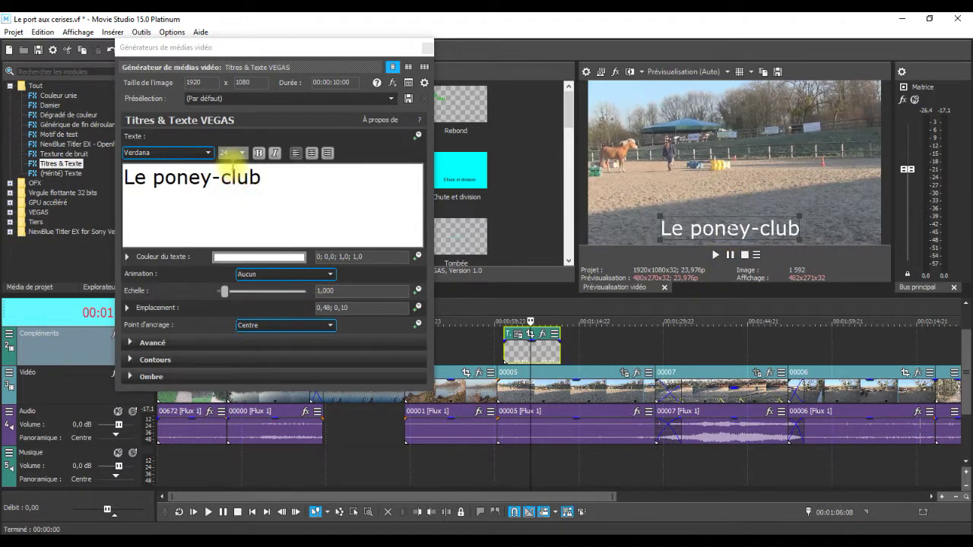
Set the font size of "Le poney-club" to 16 and shift the title to position 0,49; 0,07
{"action": "left_click", "coordinate": [266, 180]}
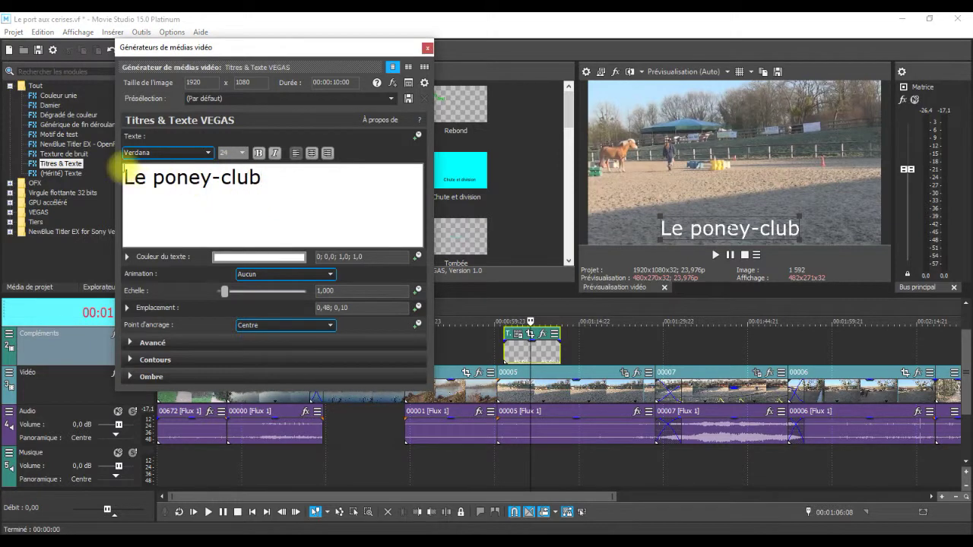
{"action": "left_click_drag", "start_coordinate": [258, 185], "coordinate": [124, 177]}
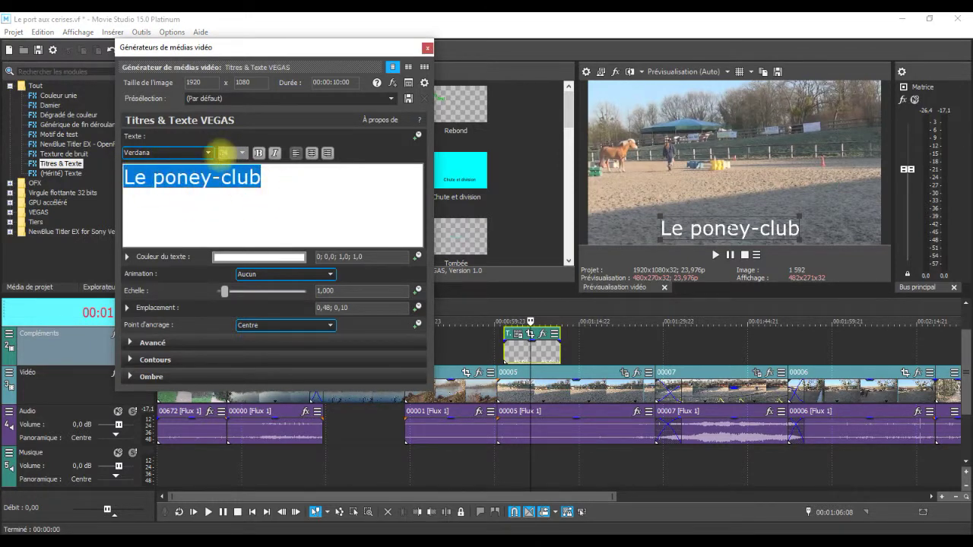
{"action": "left_click", "coordinate": [243, 153]}
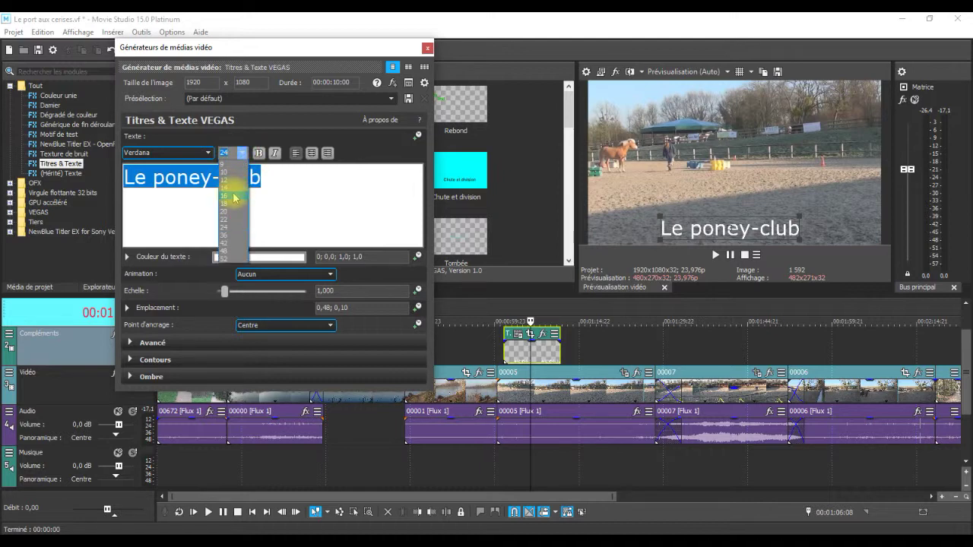
{"action": "left_click", "coordinate": [233, 197]}
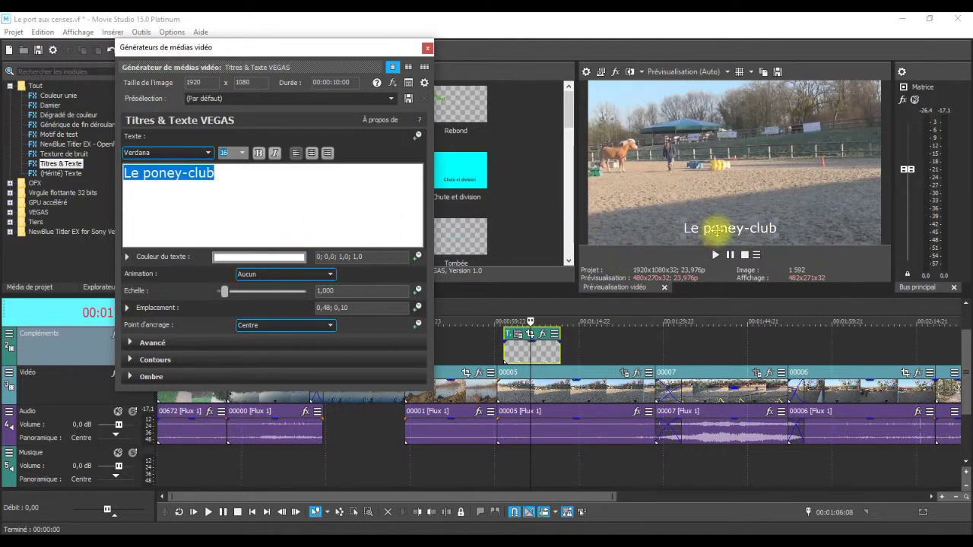
{"action": "left_click_drag", "start_coordinate": [723, 228], "coordinate": [726, 234]}
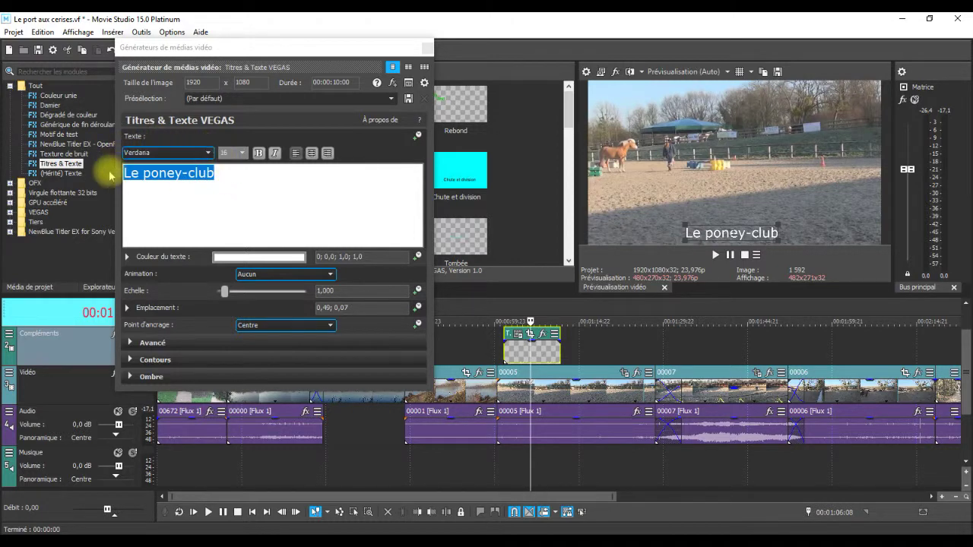
Change the font of the "Le poney-club" title from the font list to Arial
{"action": "left_click", "coordinate": [210, 153]}
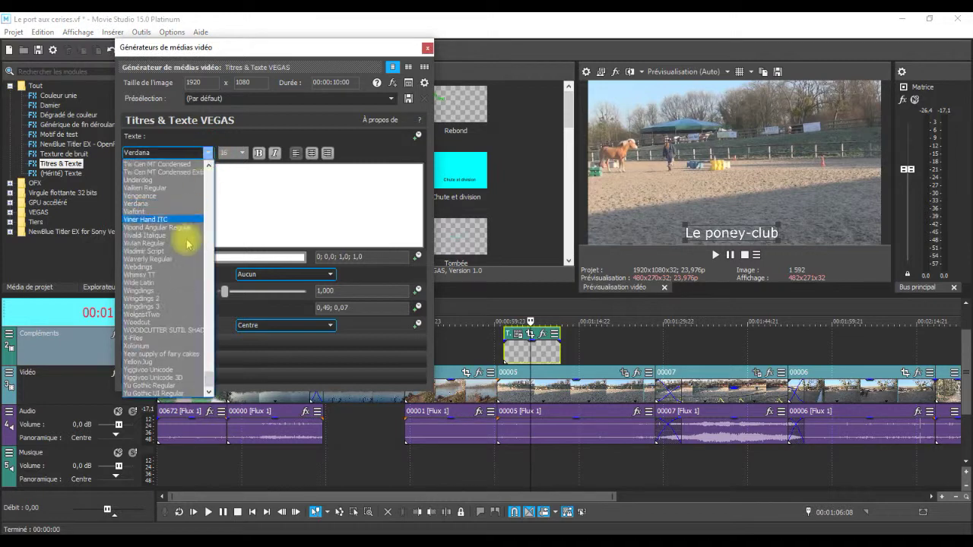
{"action": "scroll", "coordinate": [176, 222], "scroll_direction": "up", "scroll_amount": 20}
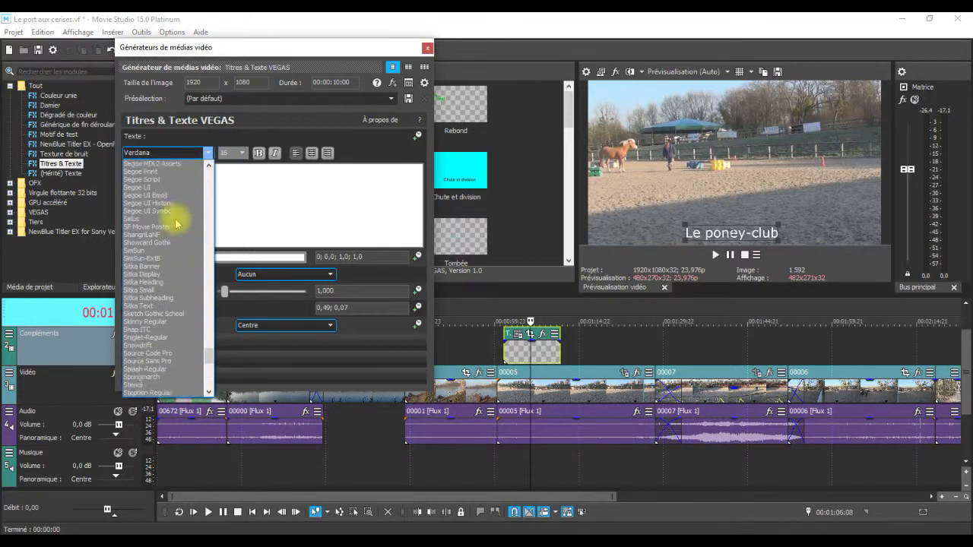
{"action": "scroll", "coordinate": [176, 222], "scroll_direction": "up", "scroll_amount": 20}
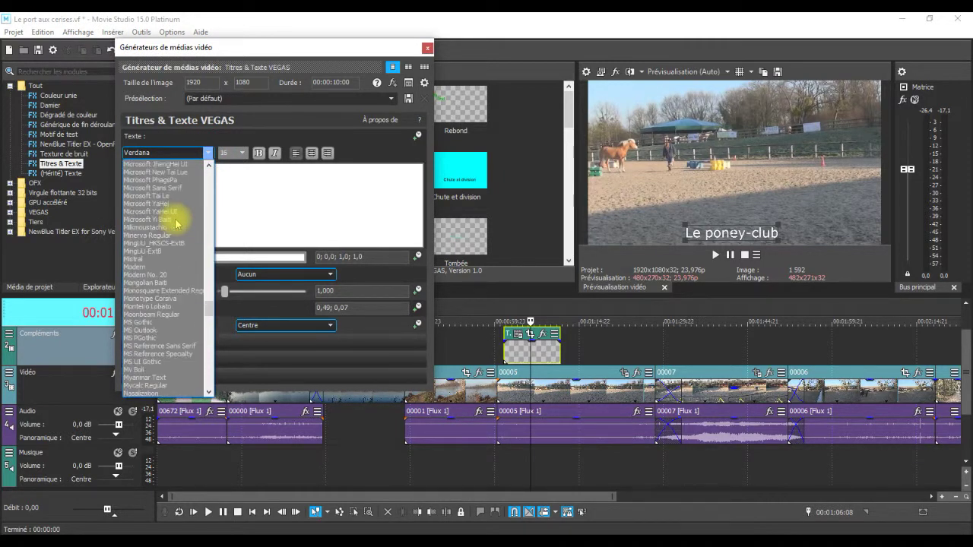
{"action": "scroll", "coordinate": [176, 223], "scroll_direction": "up", "scroll_amount": 20}
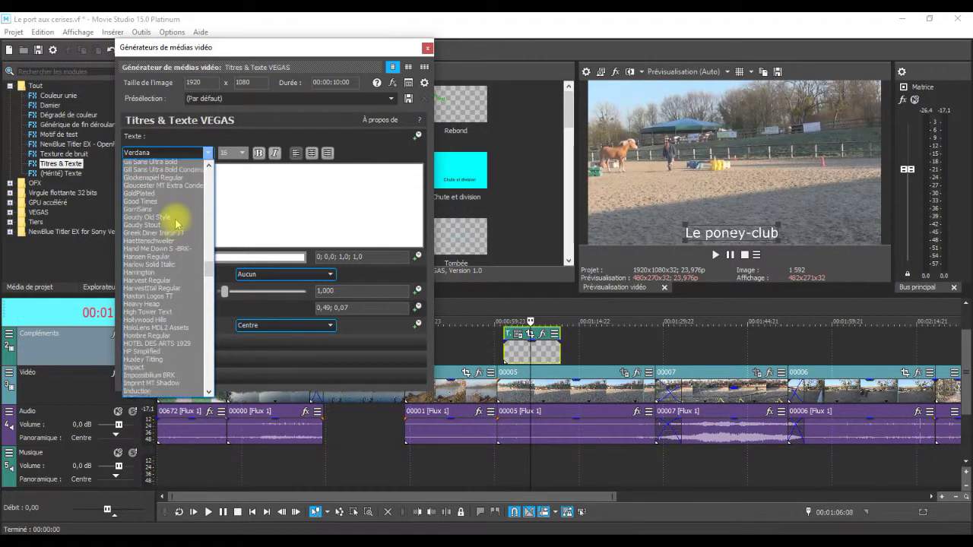
{"action": "scroll", "coordinate": [176, 223], "scroll_direction": "up", "scroll_amount": 3}
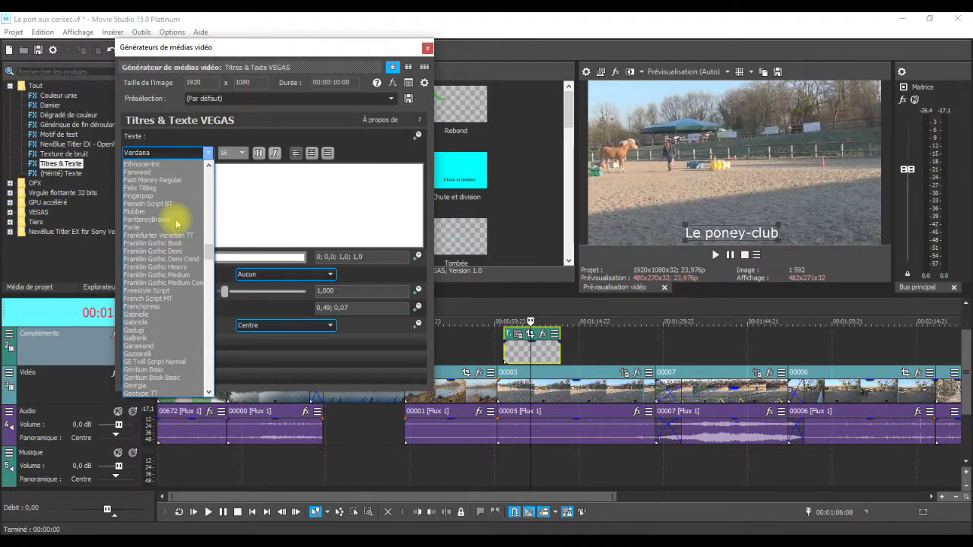
{"action": "scroll", "coordinate": [176, 222], "scroll_direction": "up", "scroll_amount": 20}
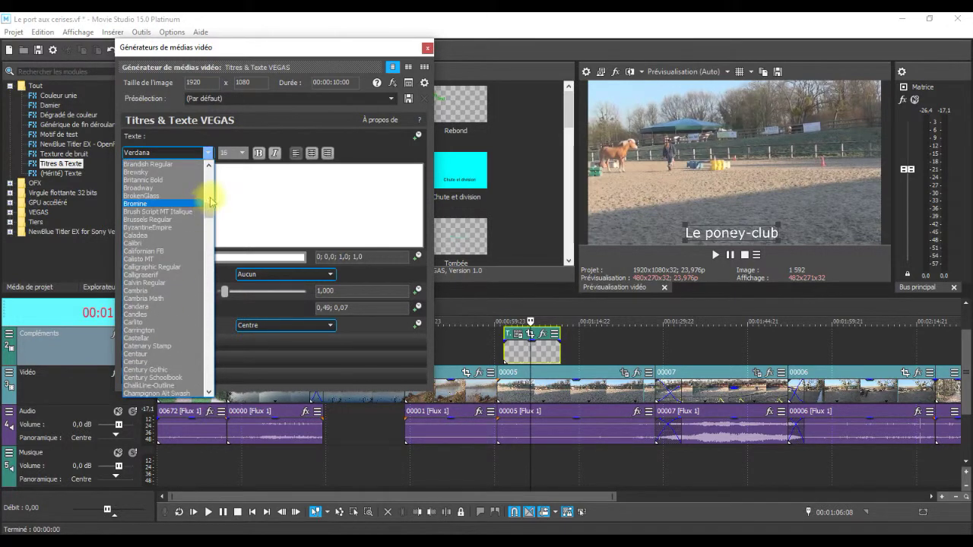
{"action": "left_click_drag", "start_coordinate": [211, 207], "coordinate": [207, 152]}
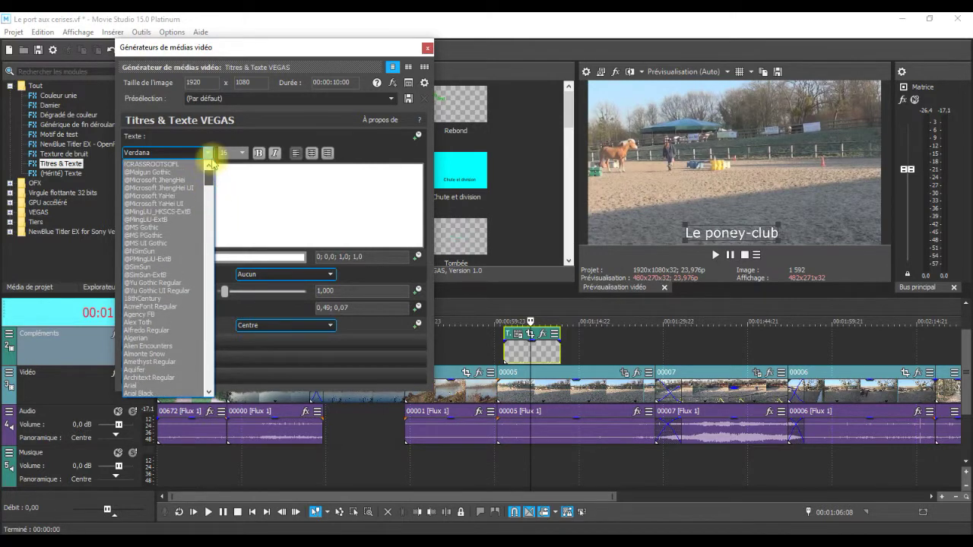
{"action": "scroll", "coordinate": [157, 245], "scroll_direction": "down", "scroll_amount": 6}
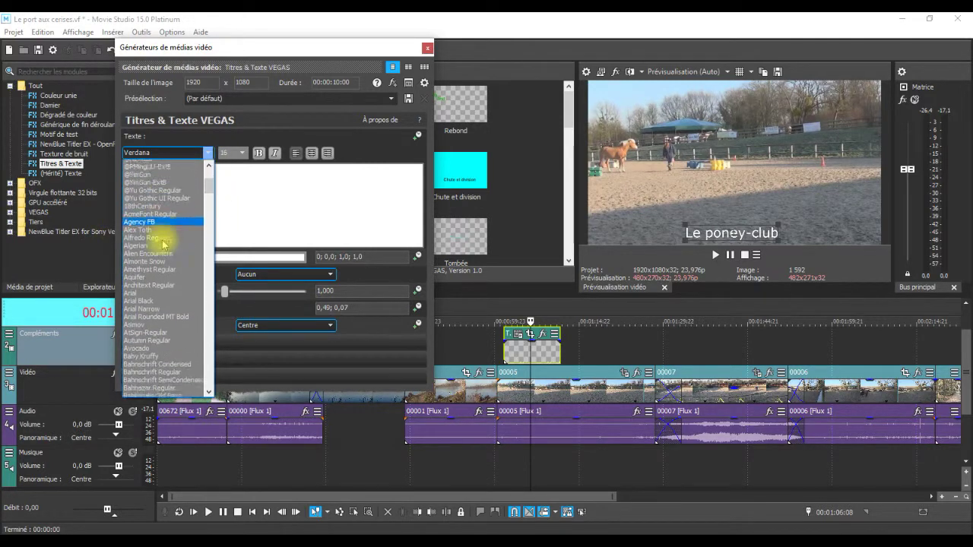
{"action": "left_click", "coordinate": [130, 244]}
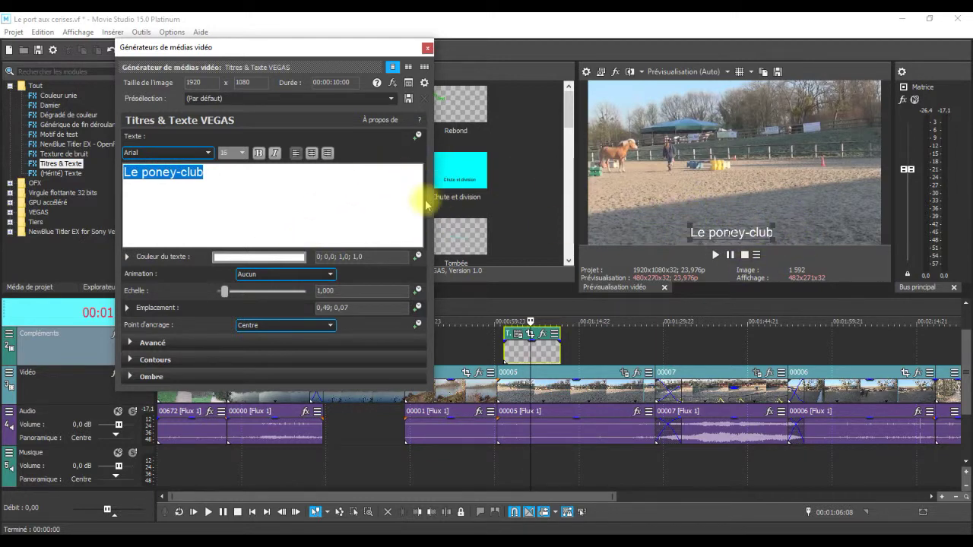
Set the text colour of "Le poney-club" to bright pink, HSV about 315; 0,87; 1,0 at full opacity
{"action": "left_click", "coordinate": [294, 259]}
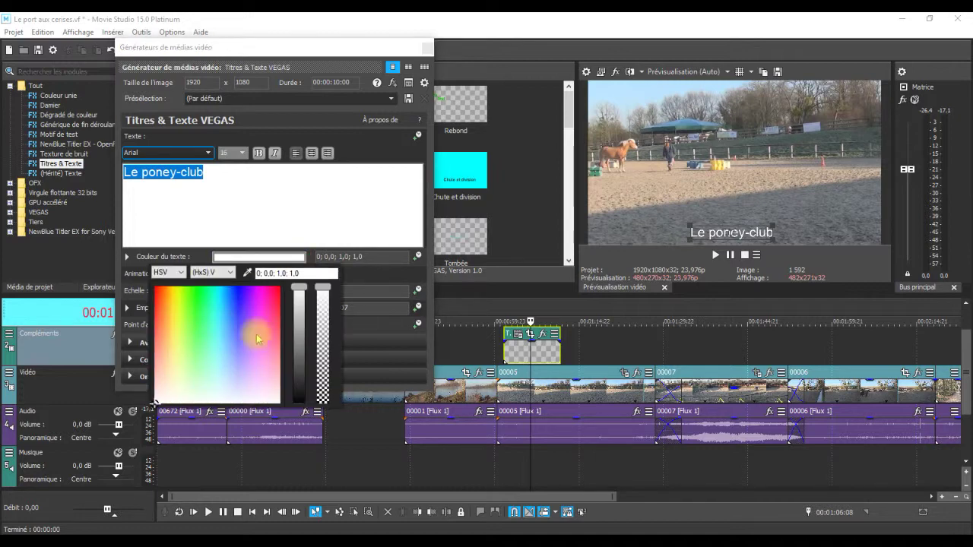
{"action": "left_click", "coordinate": [264, 304]}
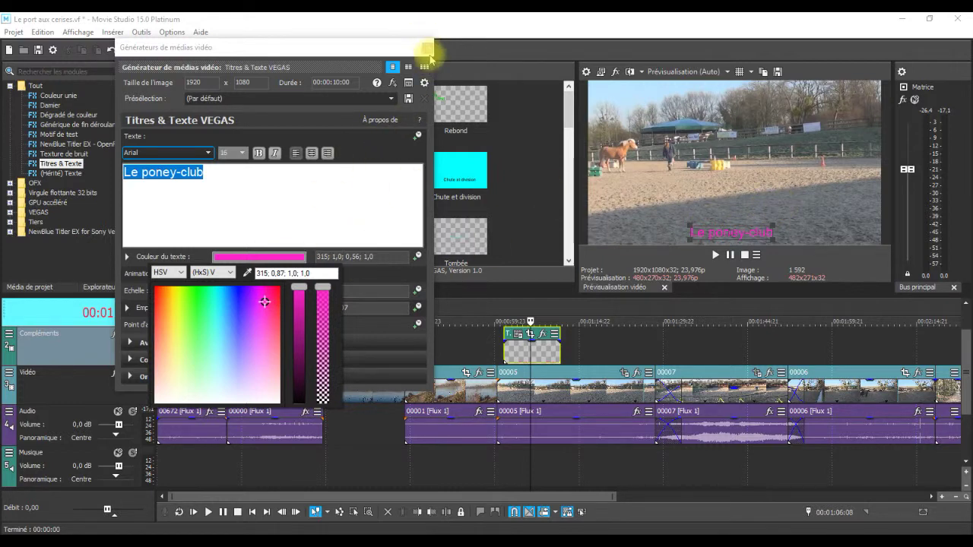
{"action": "left_click", "coordinate": [428, 49]}
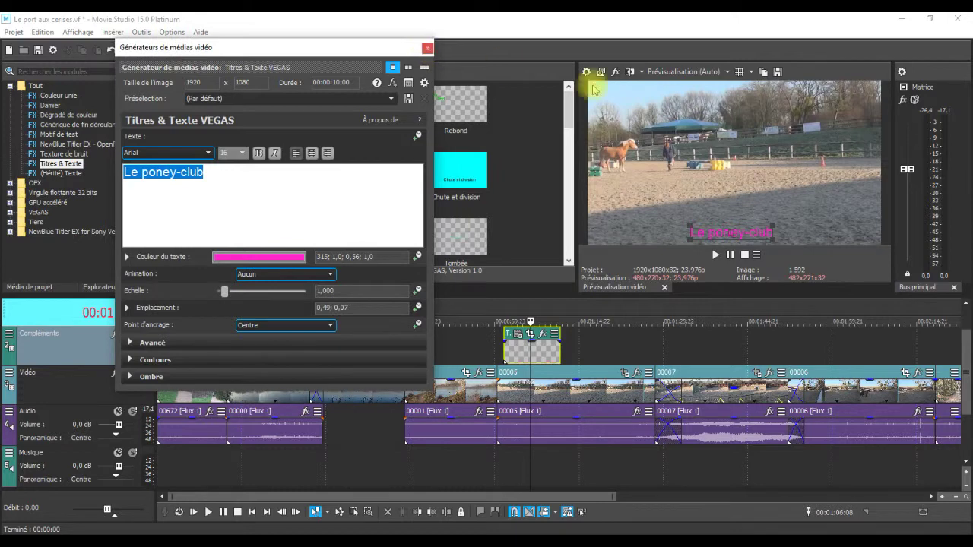